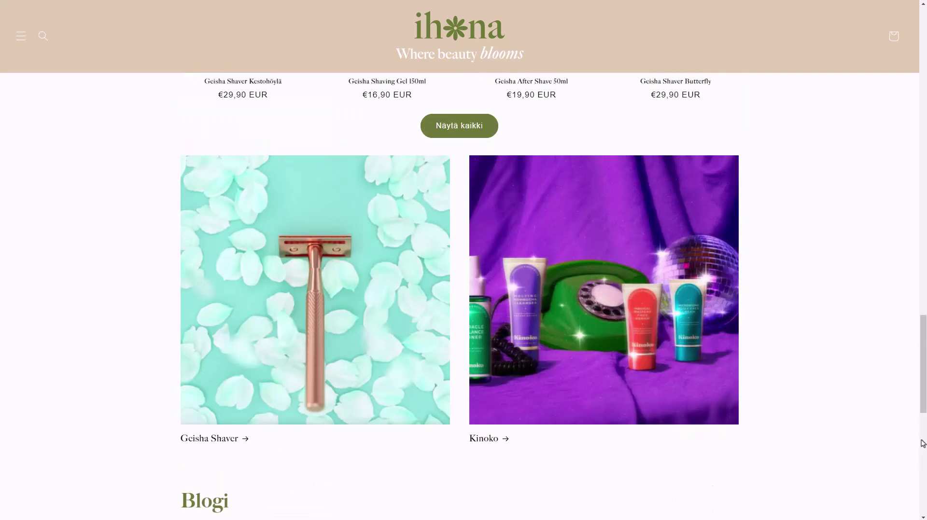
pyautogui.scroll(15, 921, 444)
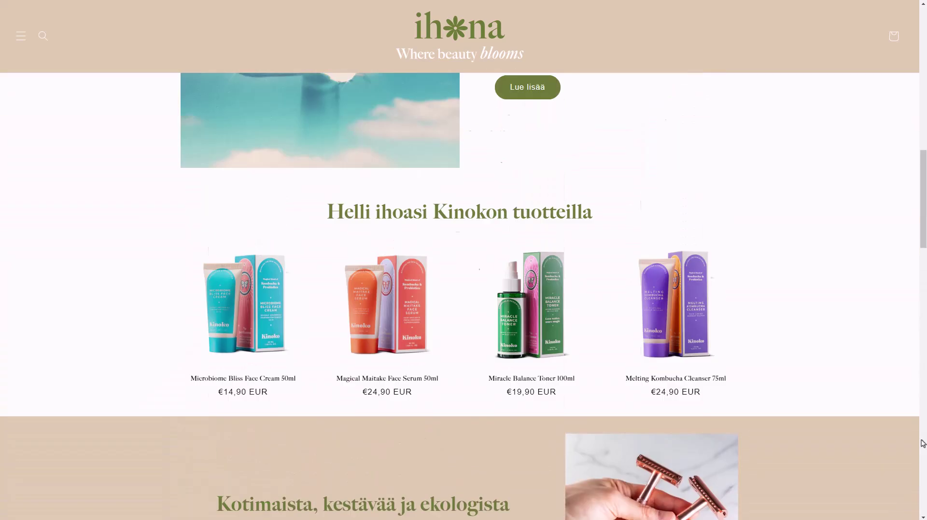
pyautogui.scroll(2, 922, 443)
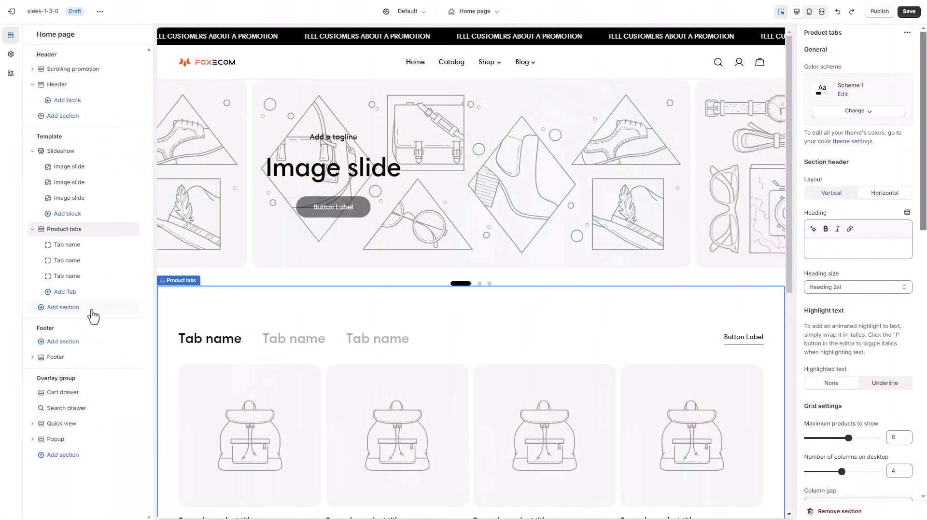
# - Add a Video hero section to the home page template and move it above the Slideshow section
pyautogui.click(93, 314)
pyautogui.write('Video')
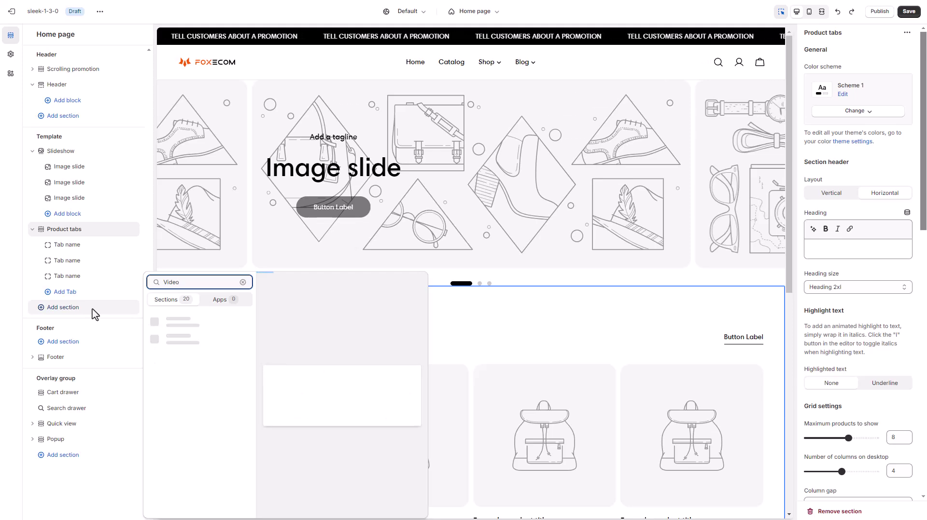
pyautogui.click(182, 338)
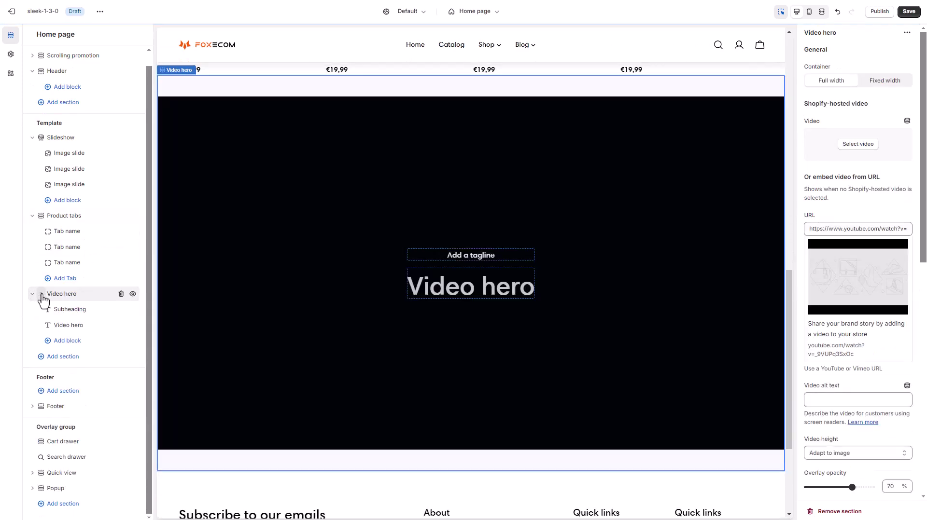
pyautogui.moveTo(42, 296); pyautogui.dragTo(39, 150)
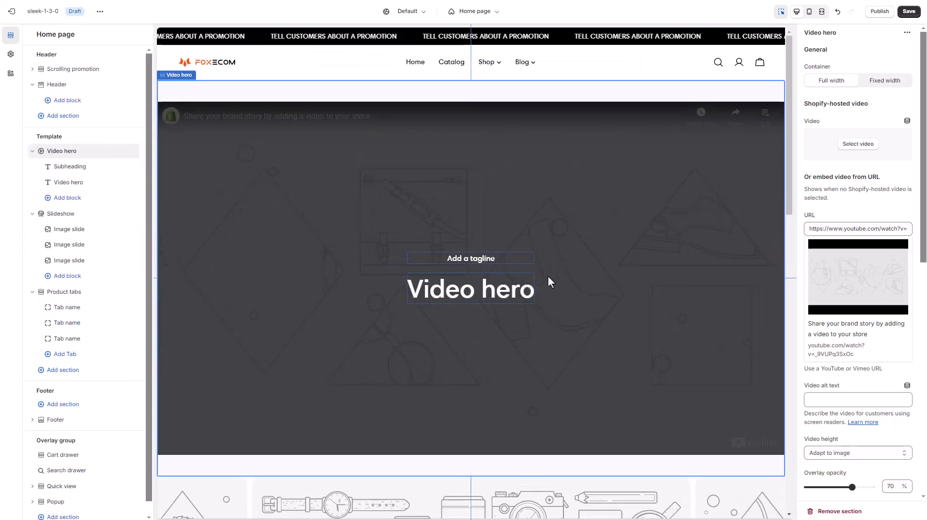
# - Set the Video hero's Shopify-hosted video to the 16-second MP4 file starting with 118e2a77ec314435
pyautogui.click(848, 145)
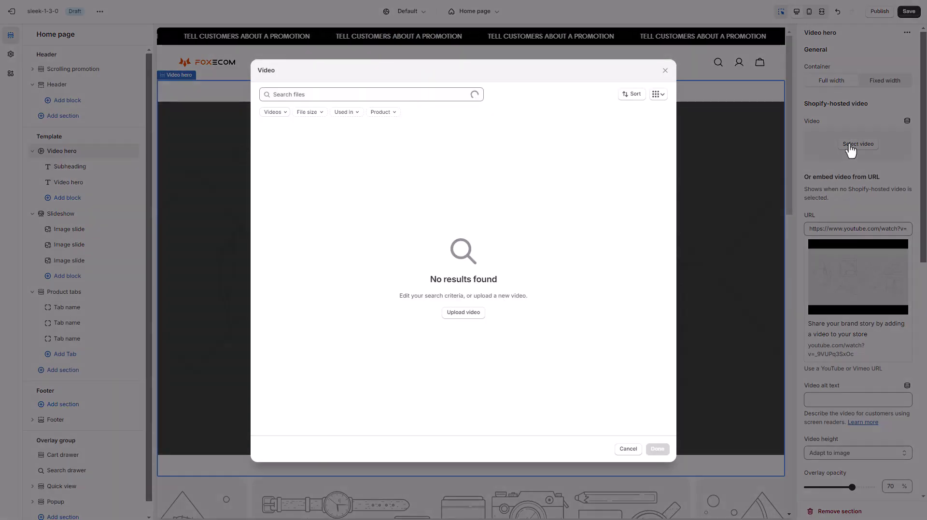
pyautogui.click(498, 307)
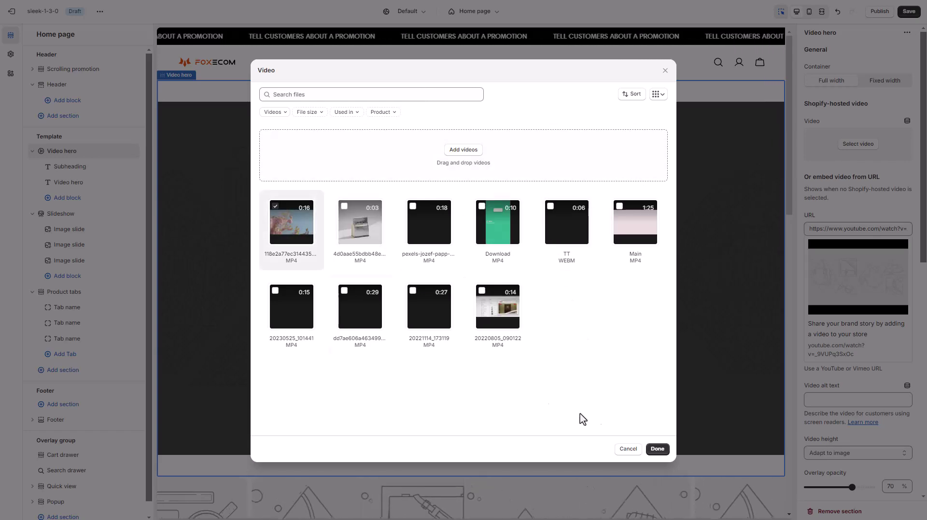
pyautogui.click(655, 449)
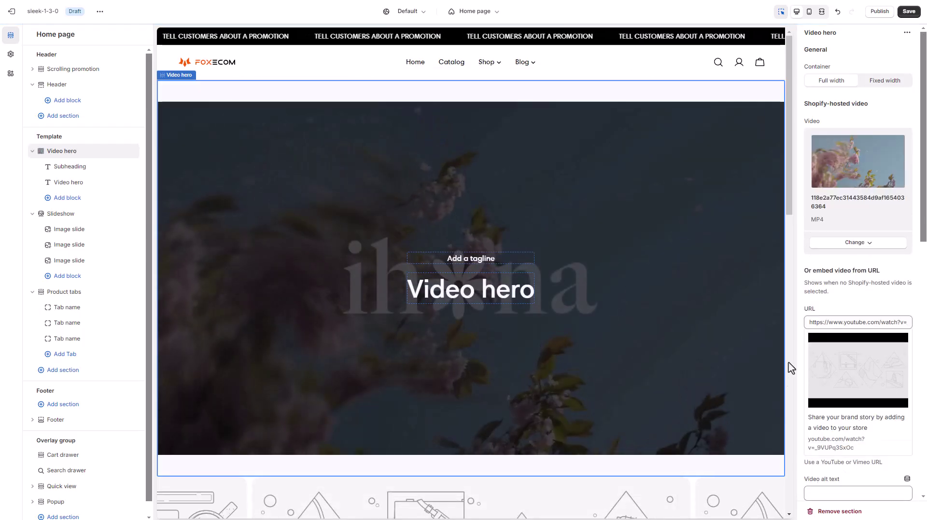
# - Delete the Subheading and Video hero text blocks from the Video hero section
pyautogui.scroll(-4, 820, 309)
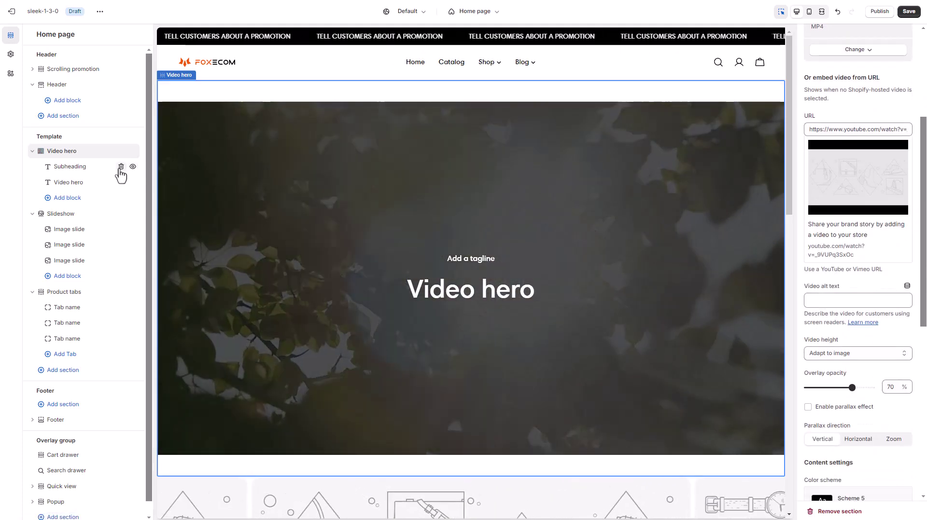
pyautogui.click(119, 167)
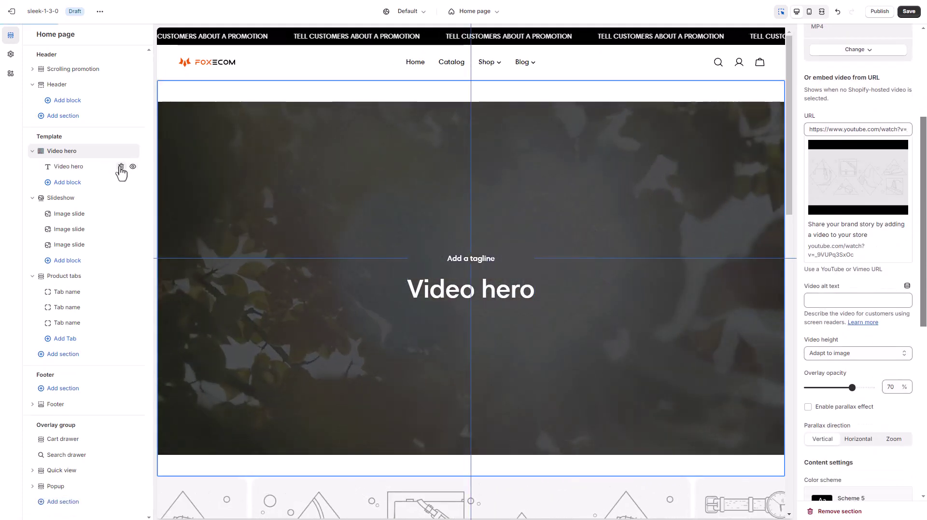
pyautogui.click(119, 166)
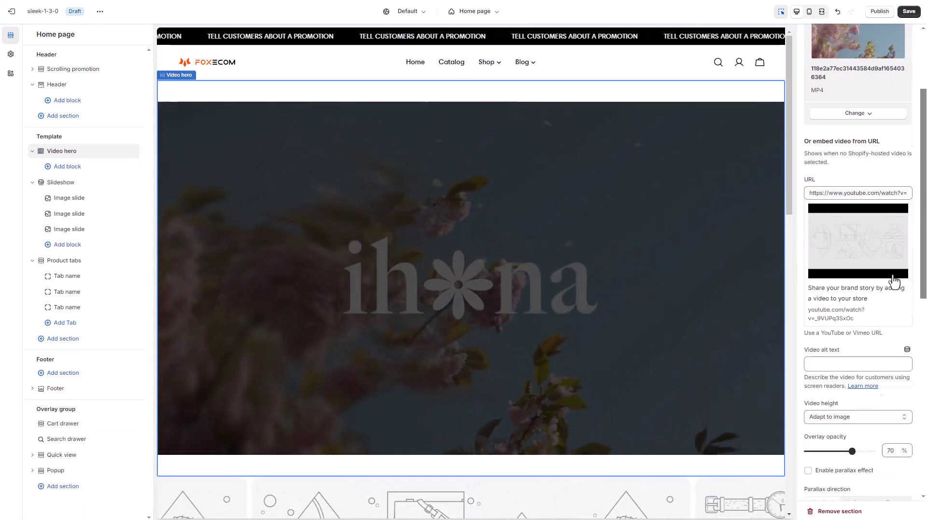
# - Lower the Video hero's overlay opacity to its minimum so the video is not darkened
pyautogui.scroll(4, 883, 261)
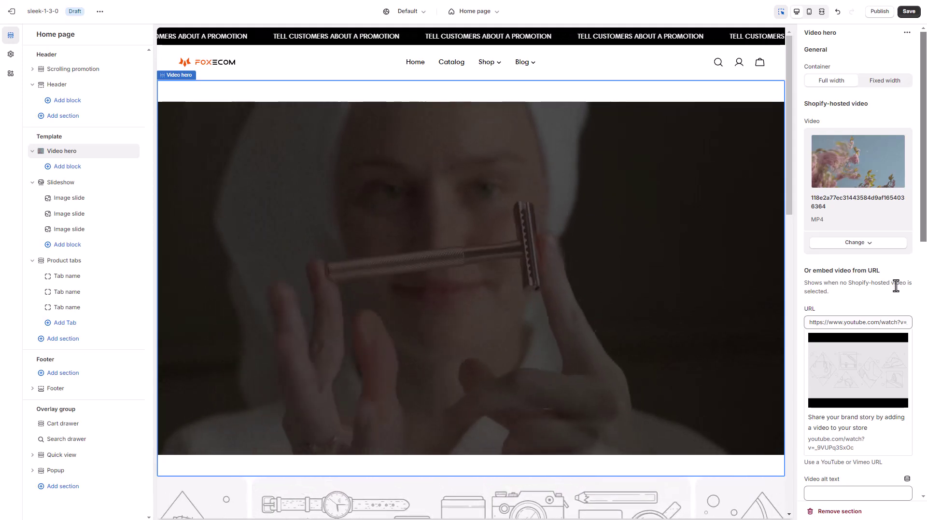
pyautogui.scroll(-6, 895, 286)
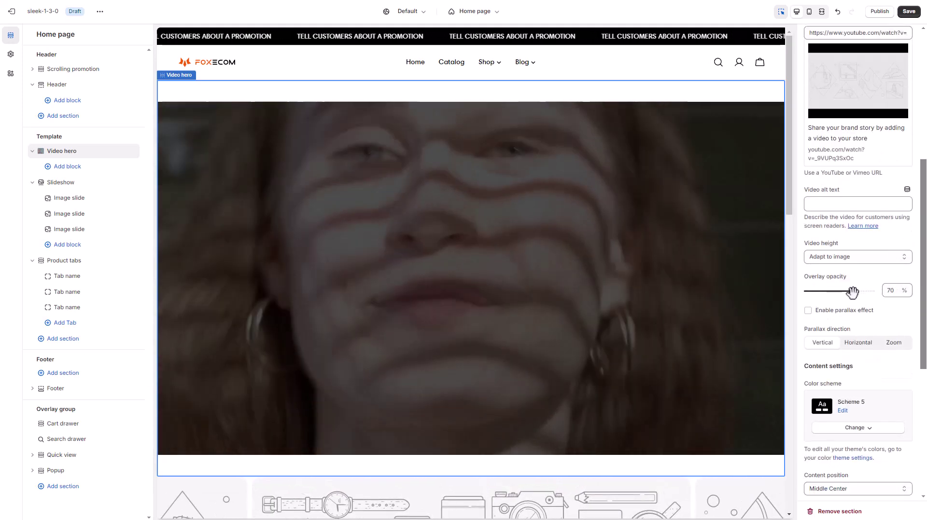
pyautogui.moveTo(851, 291); pyautogui.dragTo(807, 292)
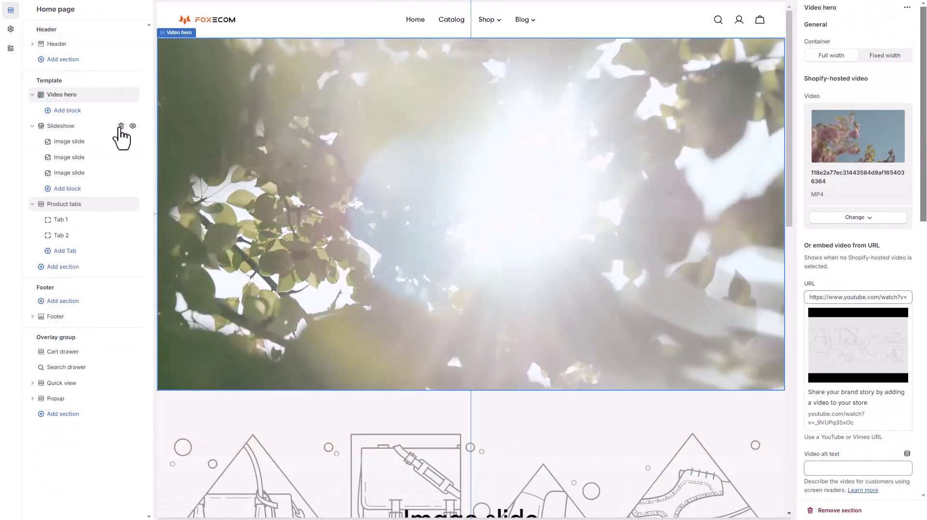
# - Replace the Slideshow and Product tabs sections with a Rich text section below the Video hero
pyautogui.click(121, 126)
pyautogui.click(121, 126)
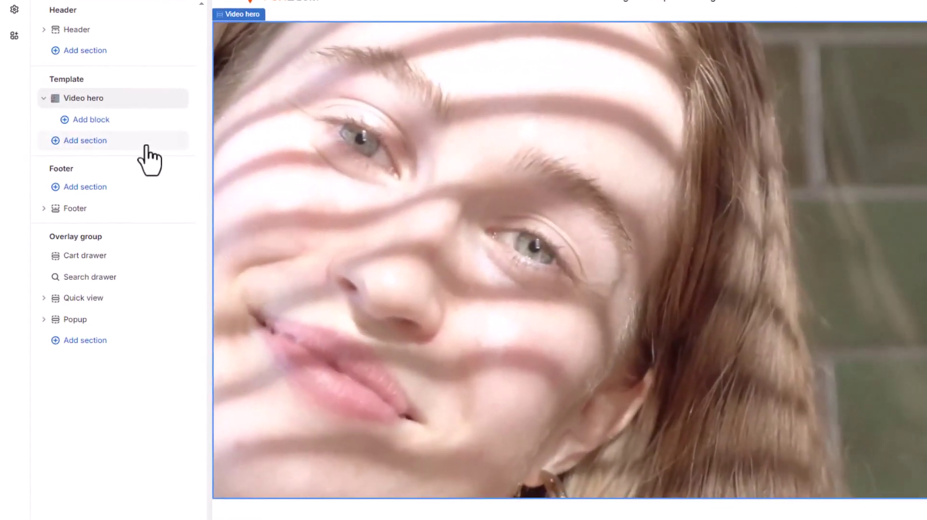
pyautogui.click(112, 128)
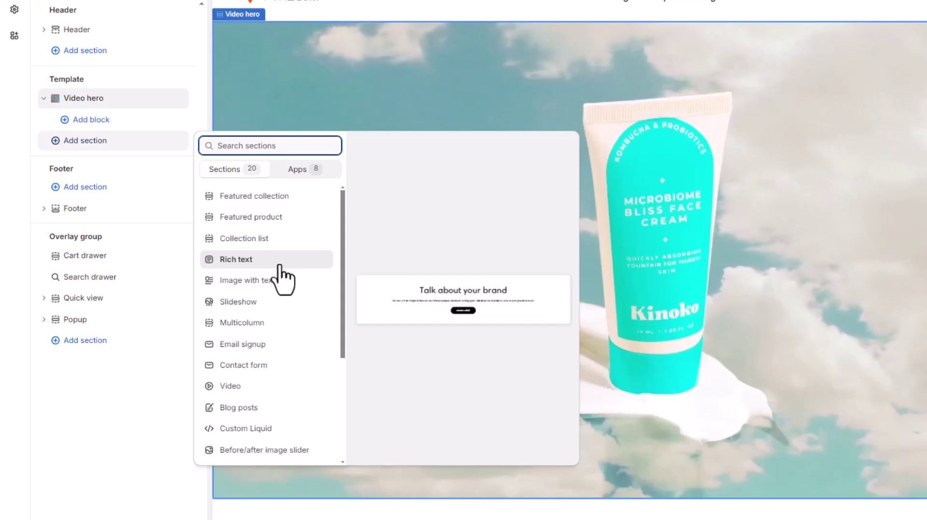
pyautogui.click(279, 264)
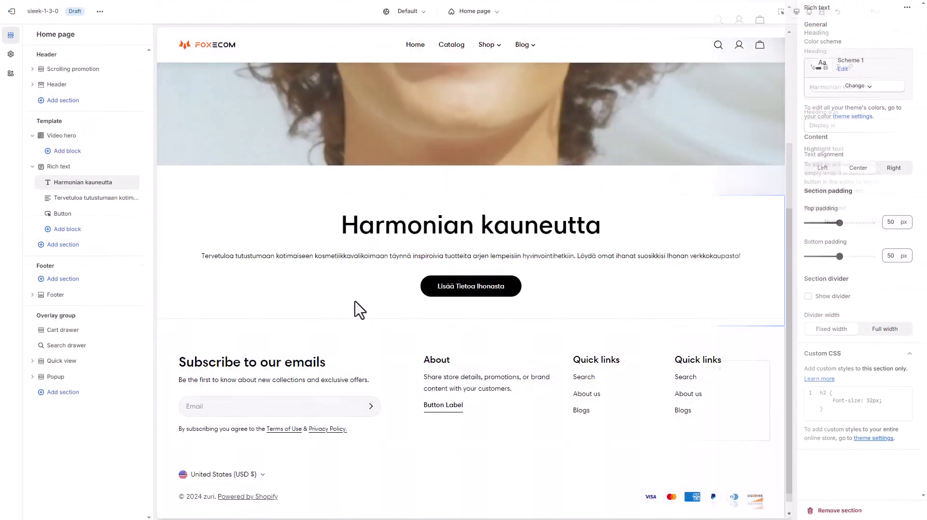
# - Add custom CSS to the Rich text section giving .rich-text a max-width of 700px and a margin of 0 auto
pyautogui.click(88, 167)
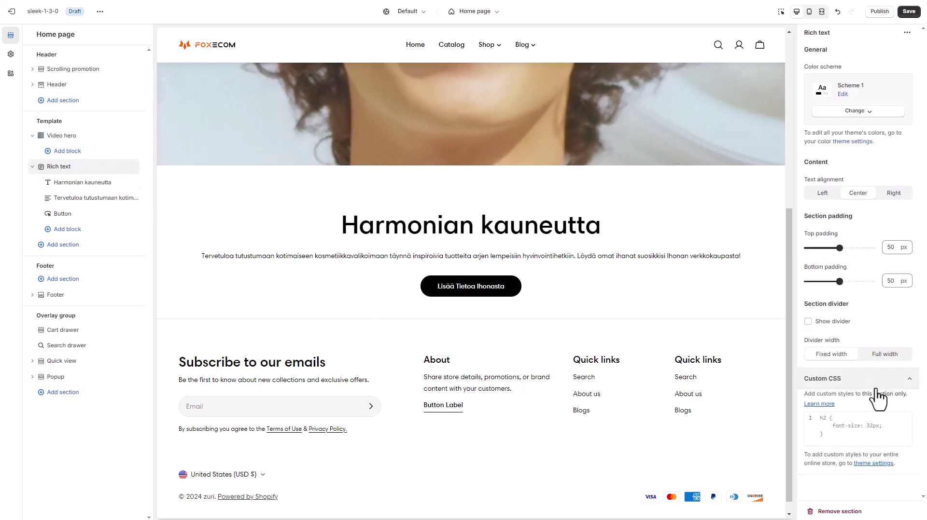
pyautogui.click(876, 425)
pyautogui.write('.rich-text {   max-width: 700px;   margin: 0 auto; }')
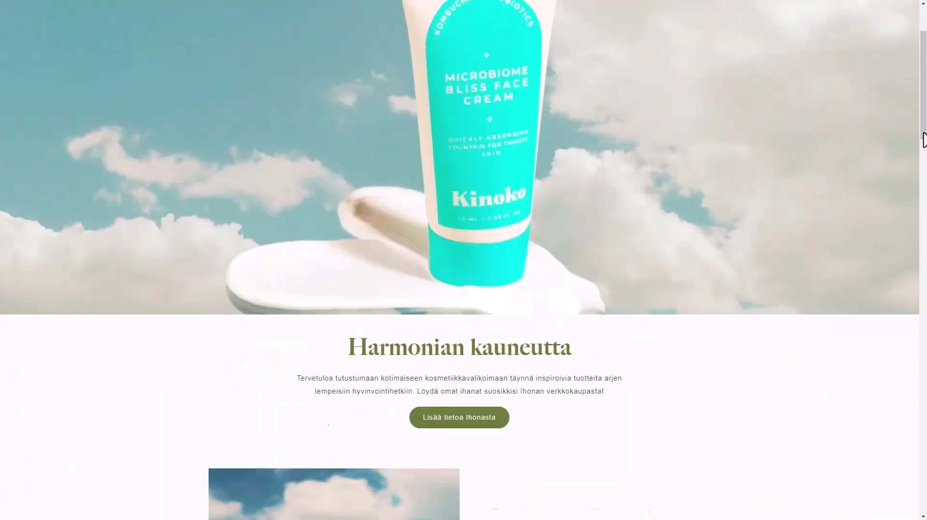
# - Add an Image with text section to the template below the Rich text section
pyautogui.scroll(-7, 924, 140)
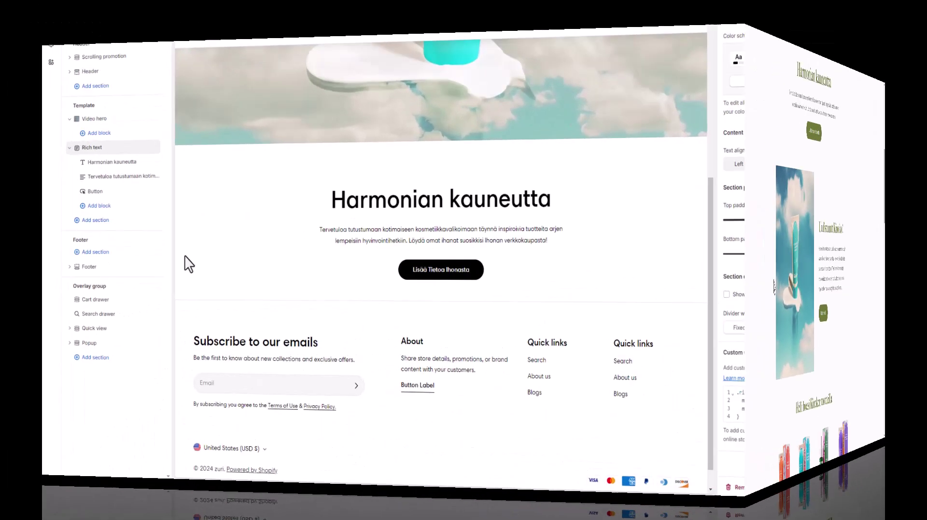
pyautogui.click(186, 260)
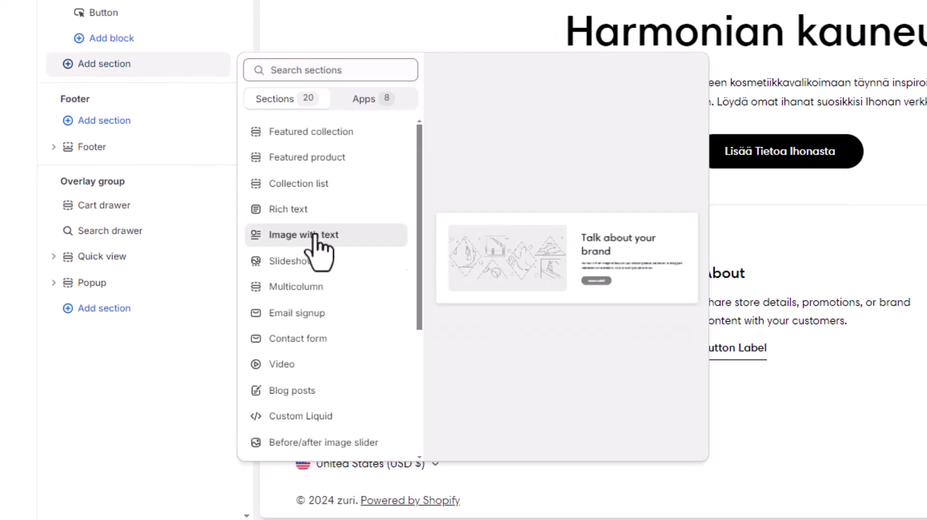
pyautogui.click(313, 236)
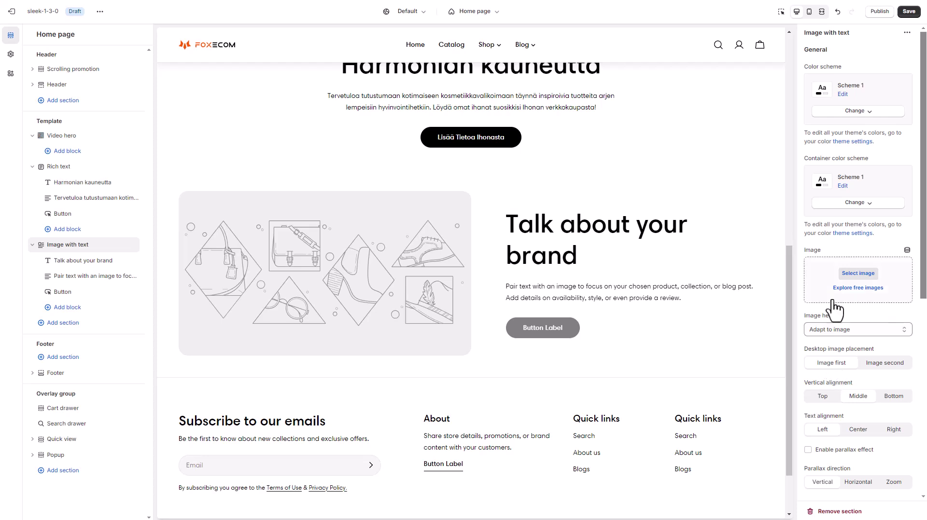
# - Set the Image with text section's image to the Microbiome_Bliss_Face_Cream_Swatch JPG showing the turquoise tube against a cloudy sky
pyautogui.click(849, 273)
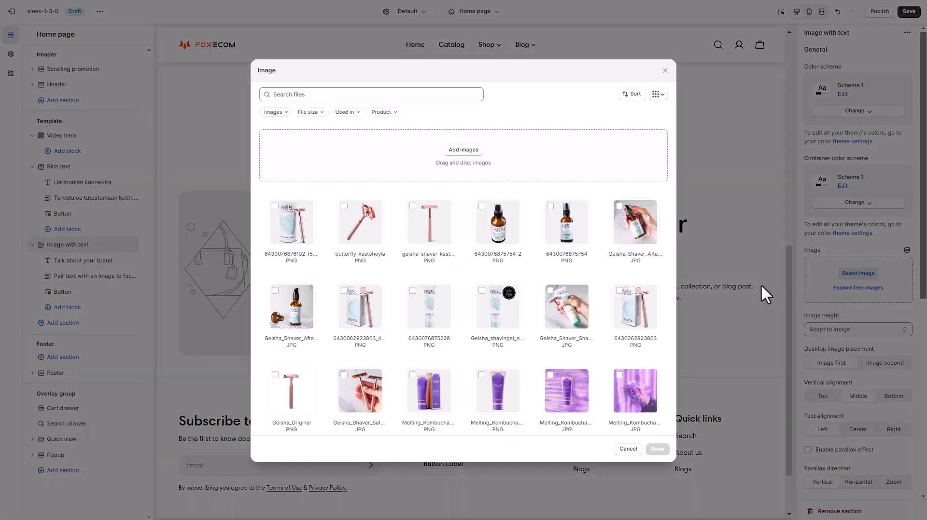
pyautogui.scroll(-4, 579, 292)
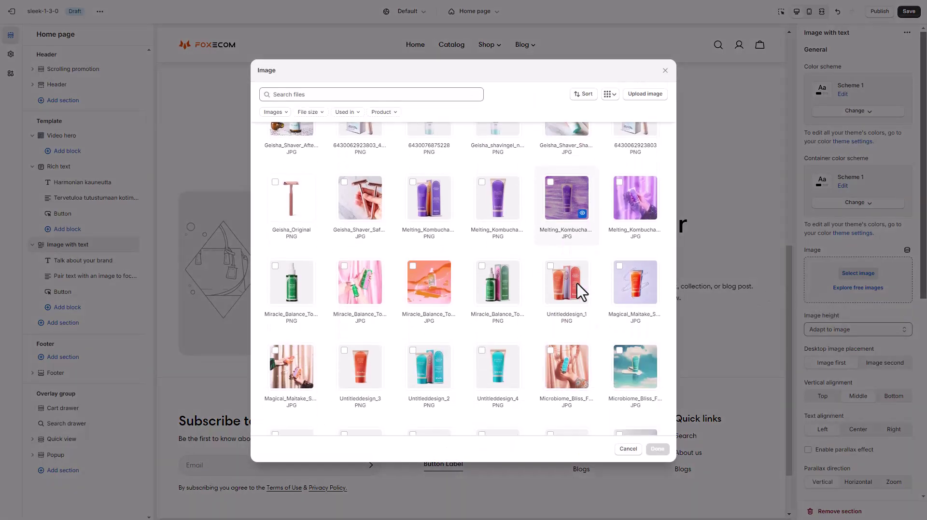
pyautogui.click(659, 450)
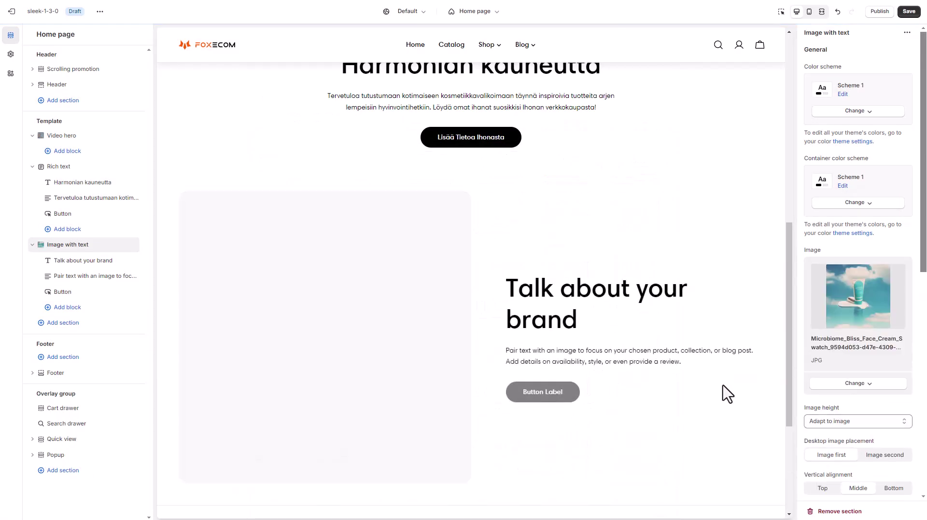
pyautogui.scroll(-1, 726, 386)
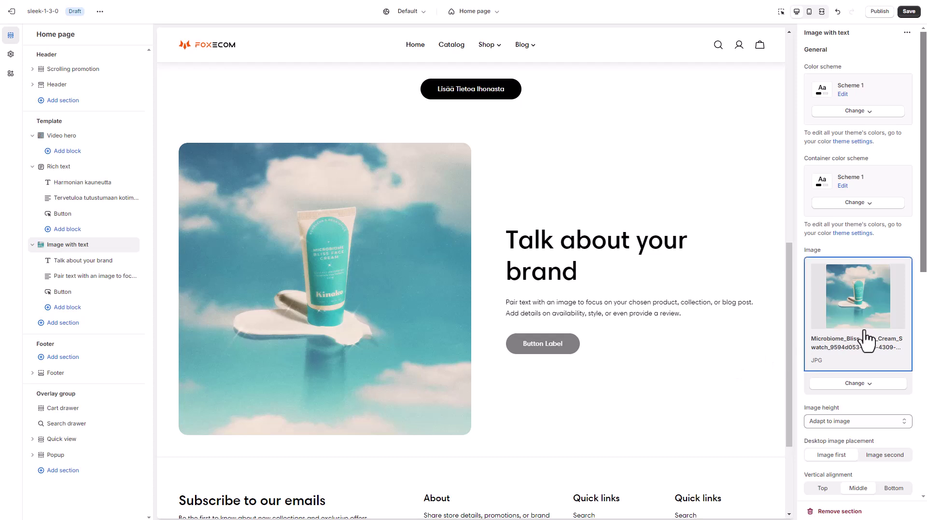
# - Set the corner radius of blocks to Square in the theme's layout settings
pyautogui.scroll(-3, 868, 338)
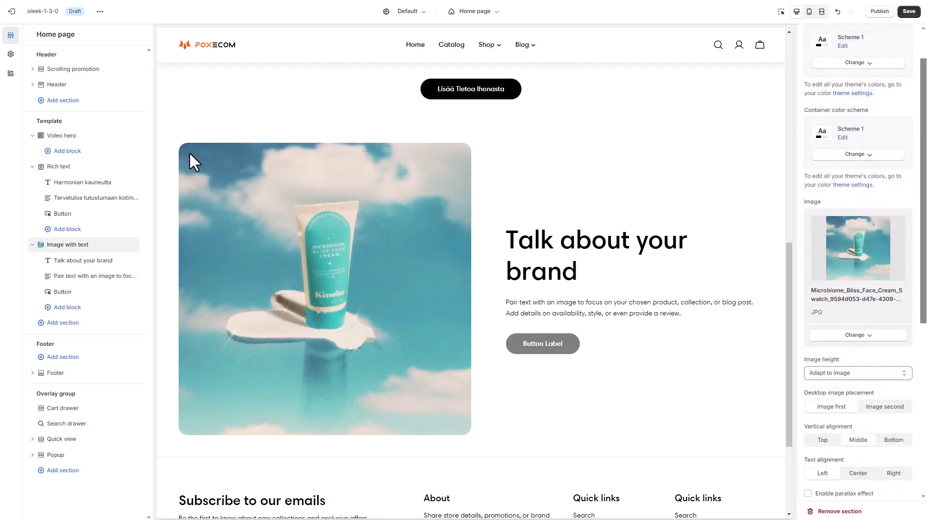
pyautogui.click(11, 54)
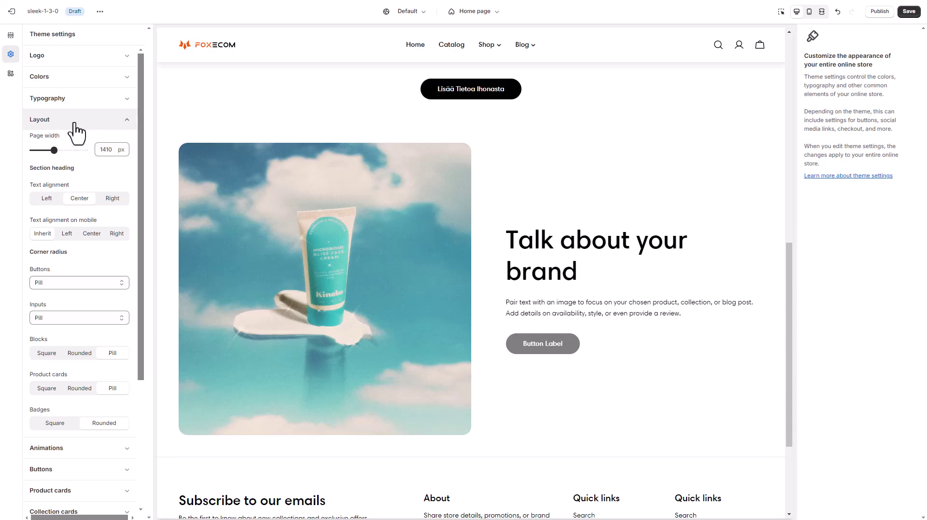
pyautogui.click(57, 357)
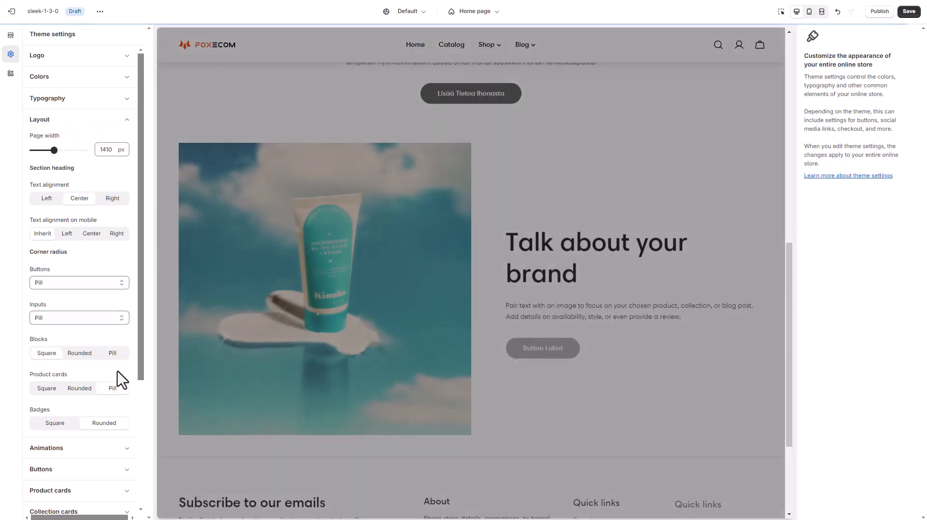
# - Return to the home page sections and open the heading block of the Image with text section
pyautogui.click(19, 41)
pyautogui.click(74, 260)
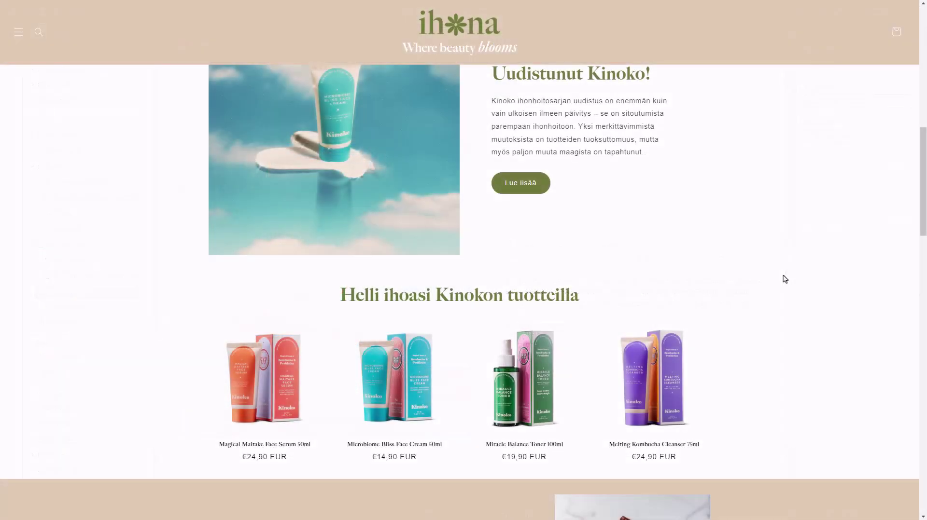
# - Add a Featured collection section to the template below the Image with text section
pyautogui.scroll(-2, 782, 277)
pyautogui.scroll(-2, 784, 279)
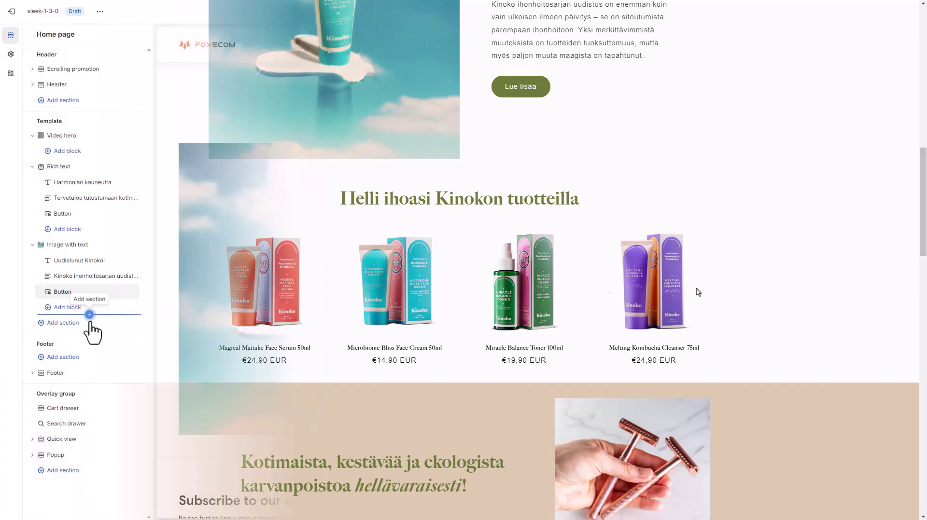
pyautogui.click(100, 325)
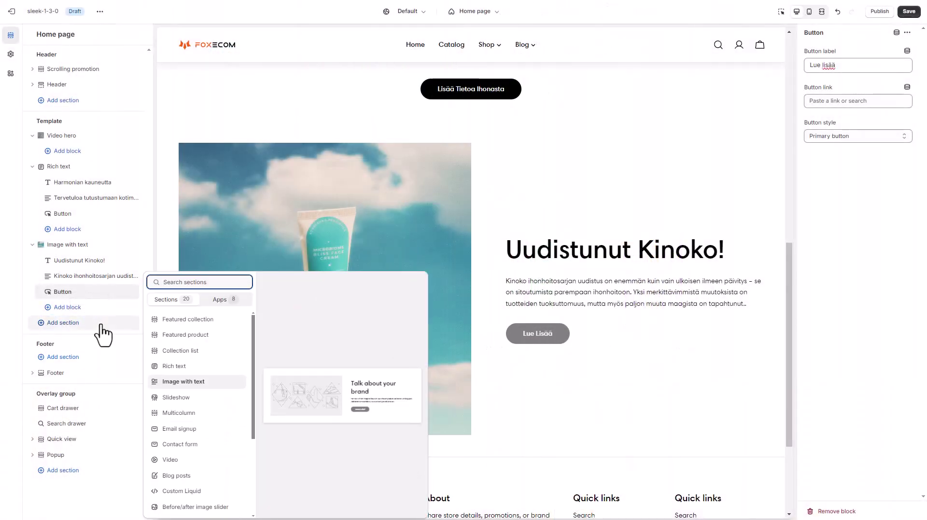
pyautogui.click(207, 321)
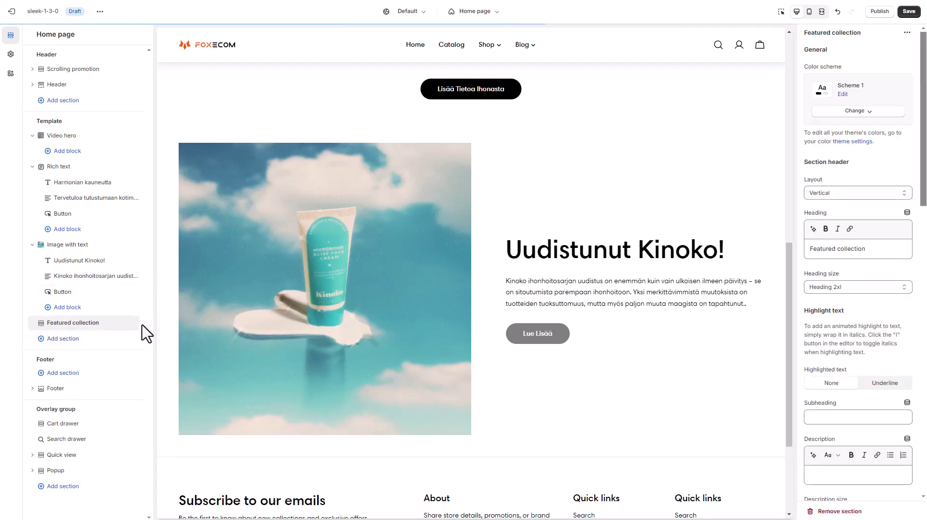
# - Assign the ihona collection to the new Featured collection section
pyautogui.scroll(2, 460, 293)
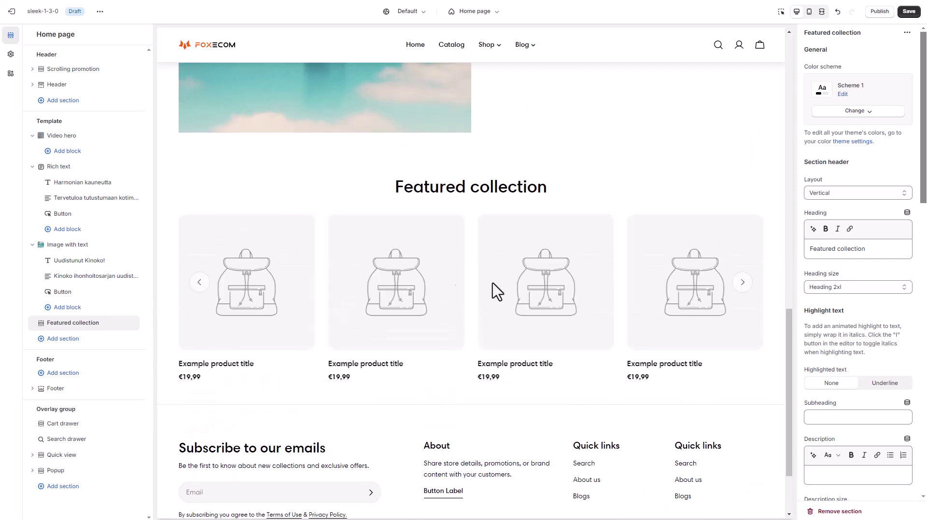
pyautogui.scroll(-5, 864, 309)
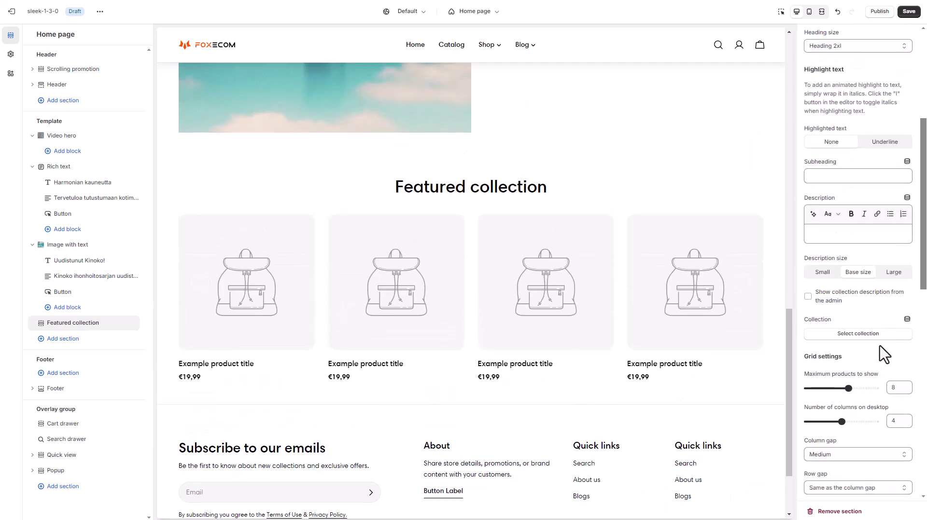
pyautogui.click(858, 334)
pyautogui.click(879, 345)
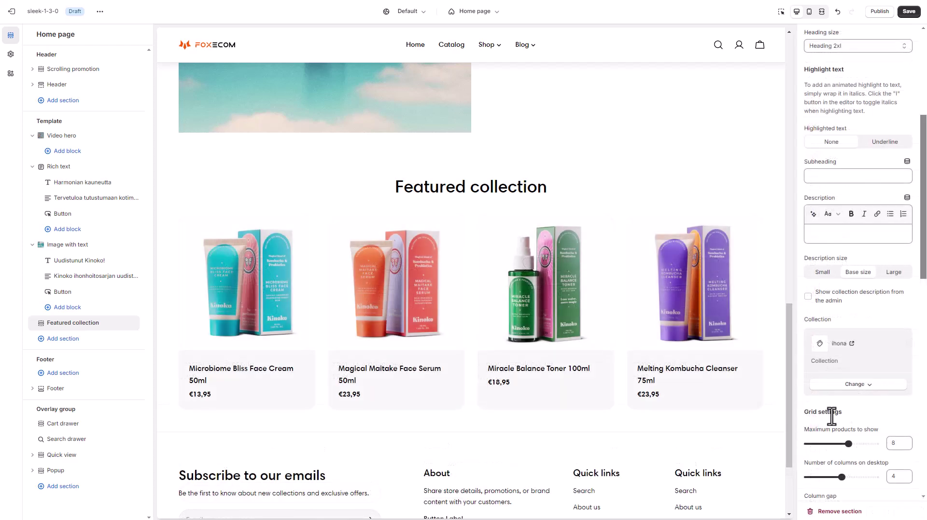
# - Set the theme's product cards to Standard style with Center content alignment
pyautogui.click(11, 54)
pyautogui.click(68, 119)
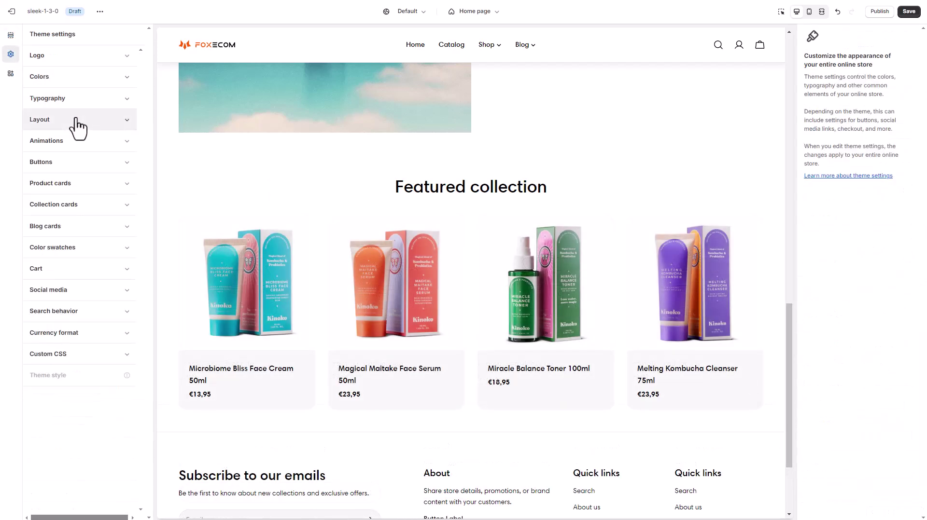
pyautogui.click(90, 183)
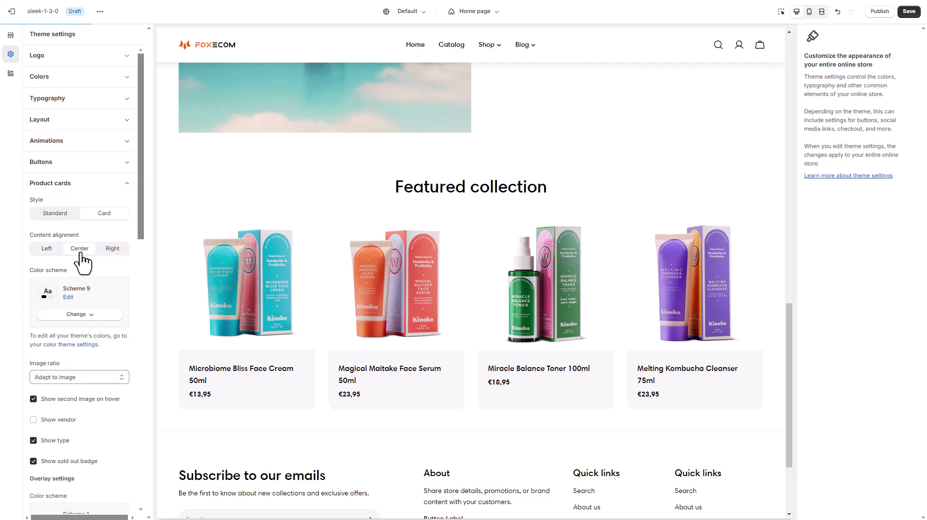
pyautogui.click(62, 216)
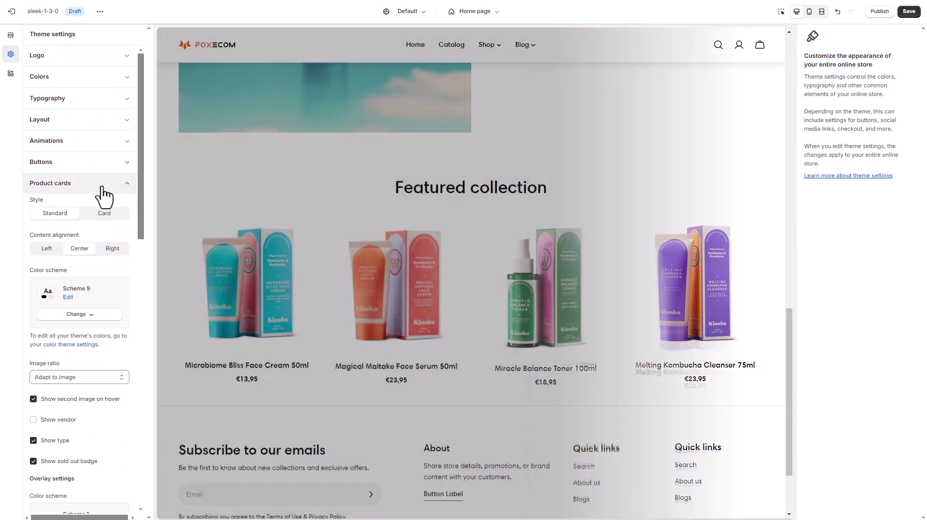
pyautogui.click(99, 185)
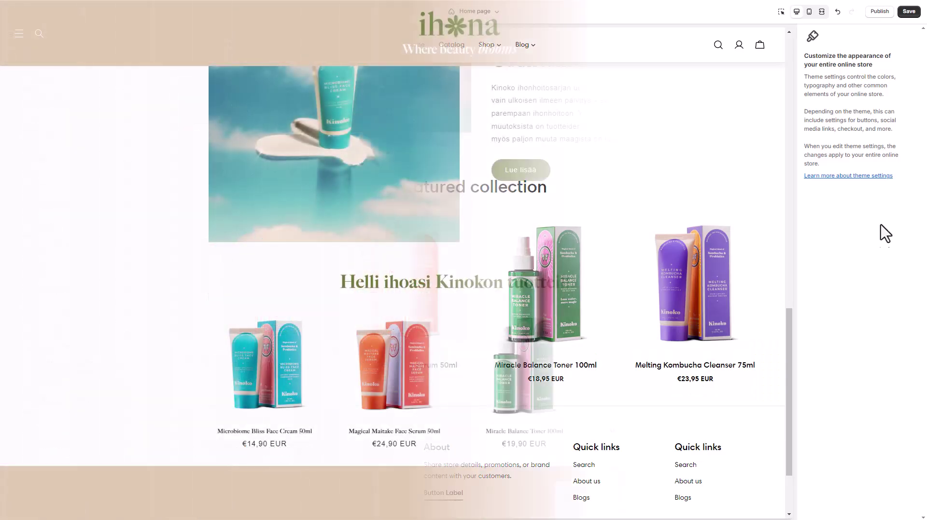
# - Add a Custom content section to the template below the Featured collection section
pyautogui.scroll(-8, 885, 233)
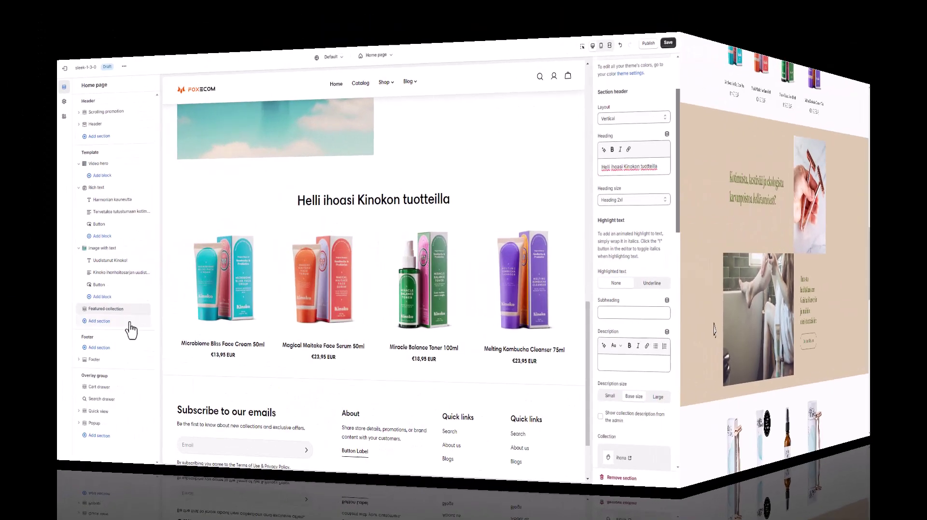
pyautogui.click(105, 342)
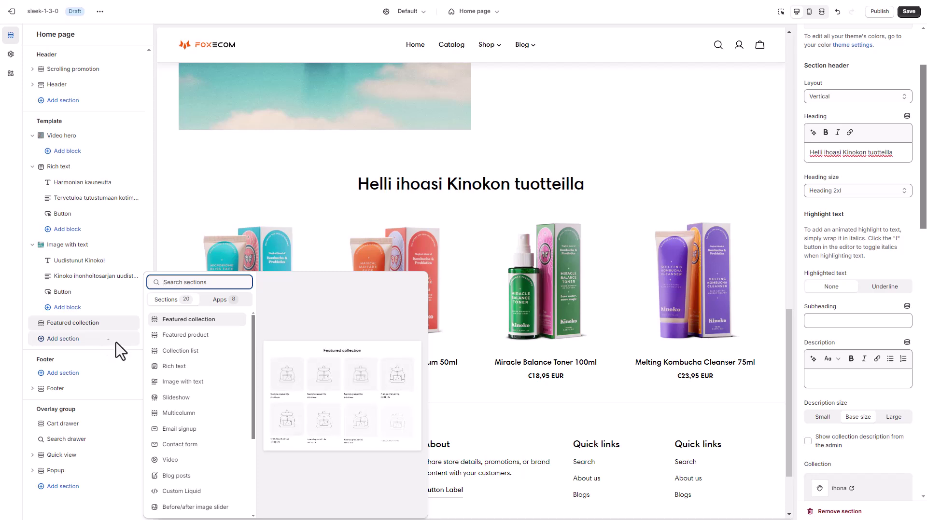
pyautogui.write('C')
pyautogui.write('us')
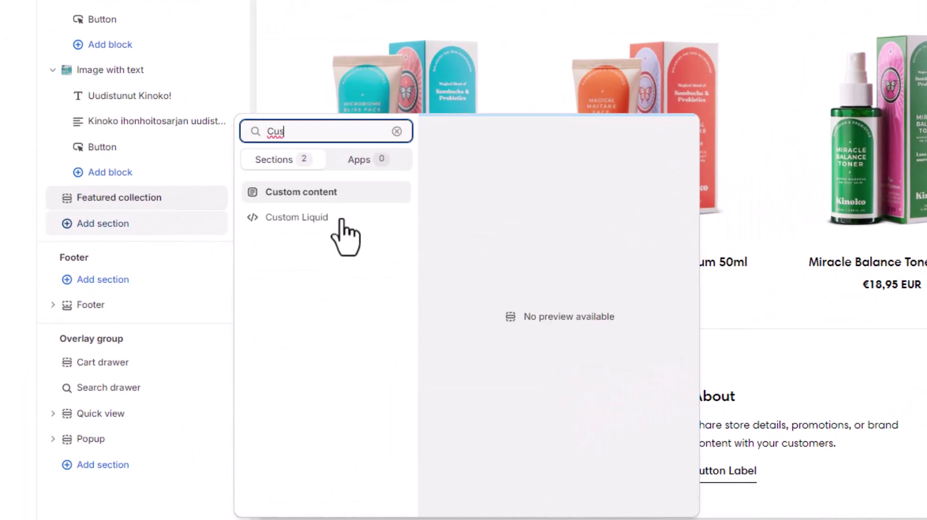
pyautogui.click(343, 193)
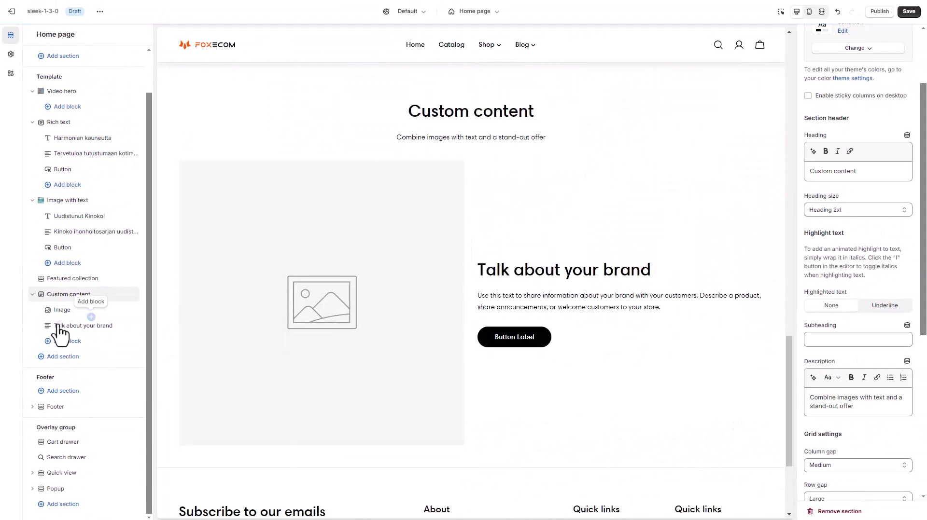
# - Move the text block above the image block in the Custom content section and set its container width to 66%
pyautogui.moveTo(46, 331); pyautogui.dragTo(44, 317)
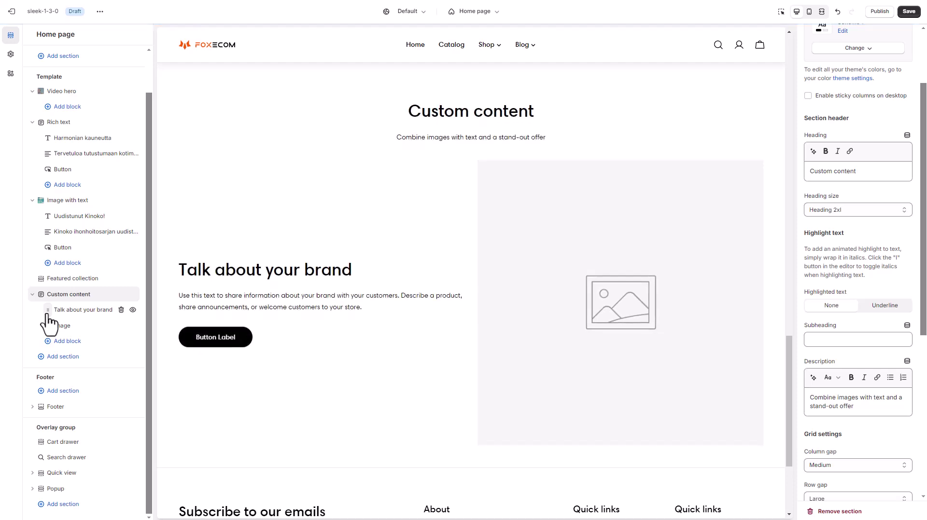
pyautogui.click(80, 311)
pyautogui.scroll(-5, 863, 218)
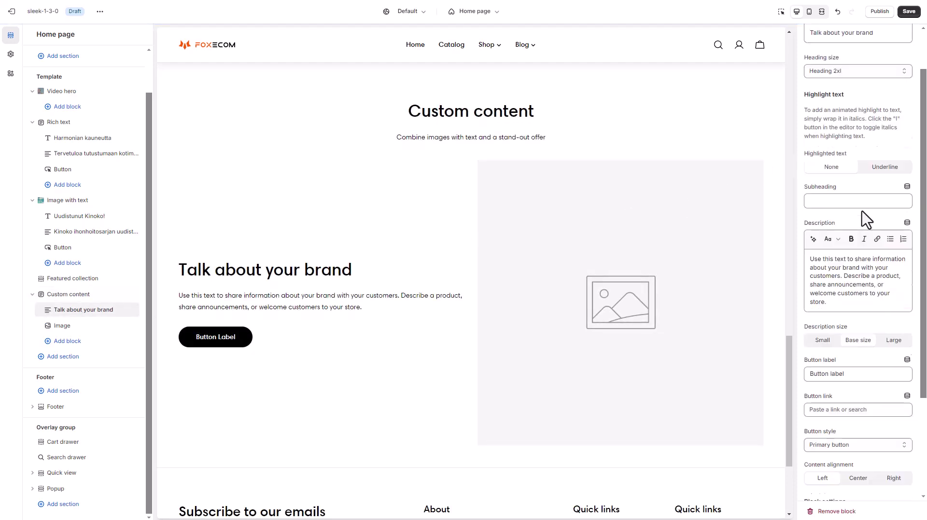
pyautogui.click(859, 397)
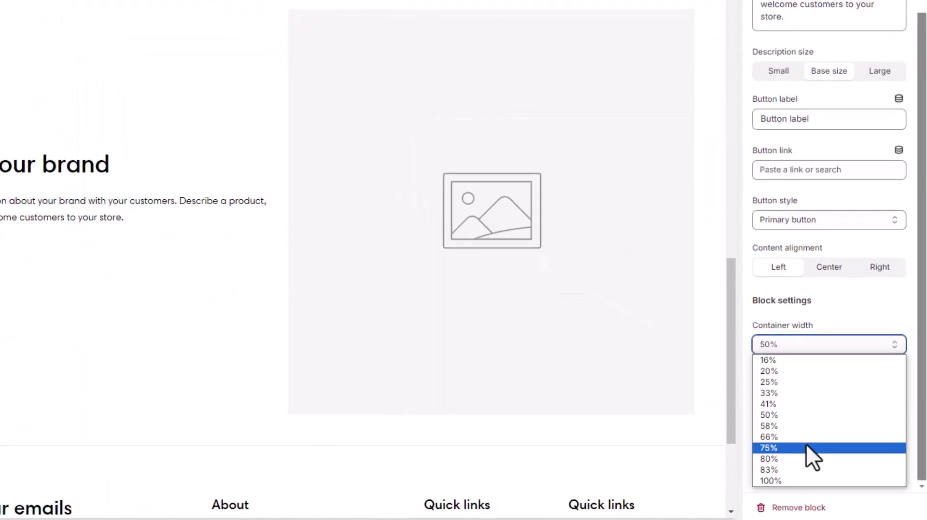
pyautogui.click(809, 437)
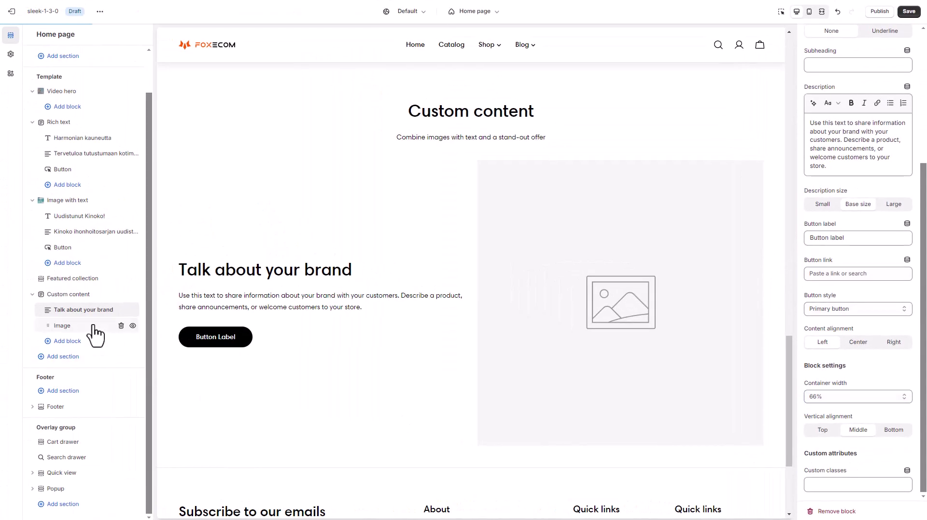
# - Set the container width of the Custom content section's image block to 33%
pyautogui.click(95, 327)
pyautogui.click(885, 152)
pyautogui.click(870, 186)
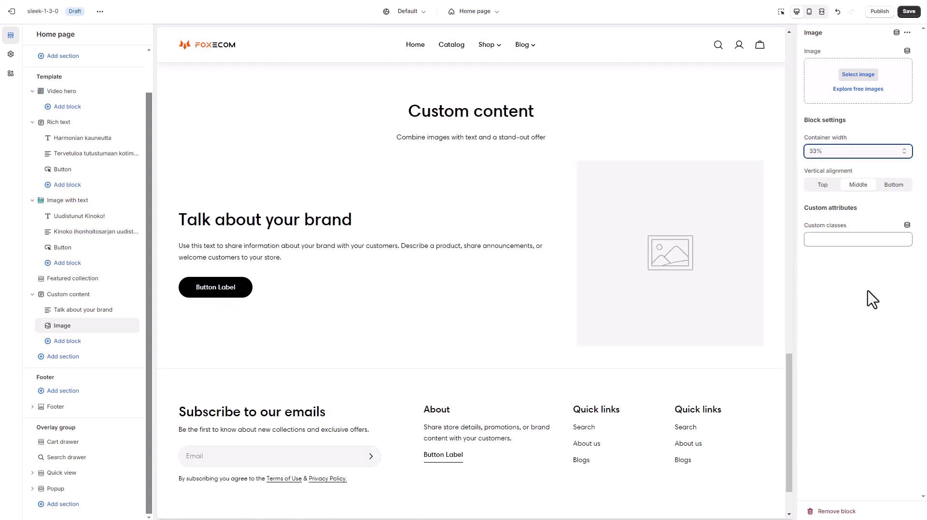
# - Add a second image block to the Custom content section and set its container width to 66%
pyautogui.click(67, 341)
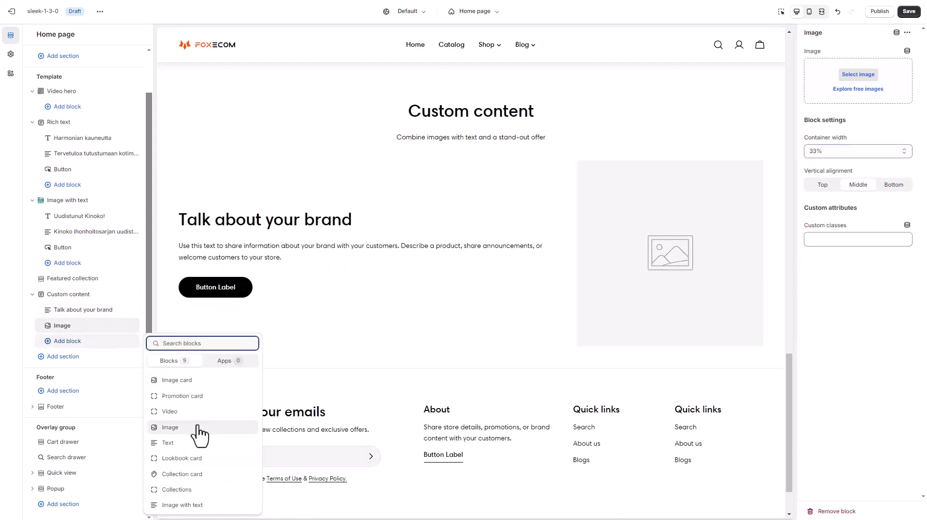
pyautogui.click(198, 428)
pyautogui.click(169, 458)
pyautogui.click(331, 316)
pyautogui.click(858, 151)
pyautogui.click(839, 216)
# - Add a second text block below the images in the Custom content section and set its container width to 33%
pyautogui.click(72, 372)
pyautogui.click(83, 357)
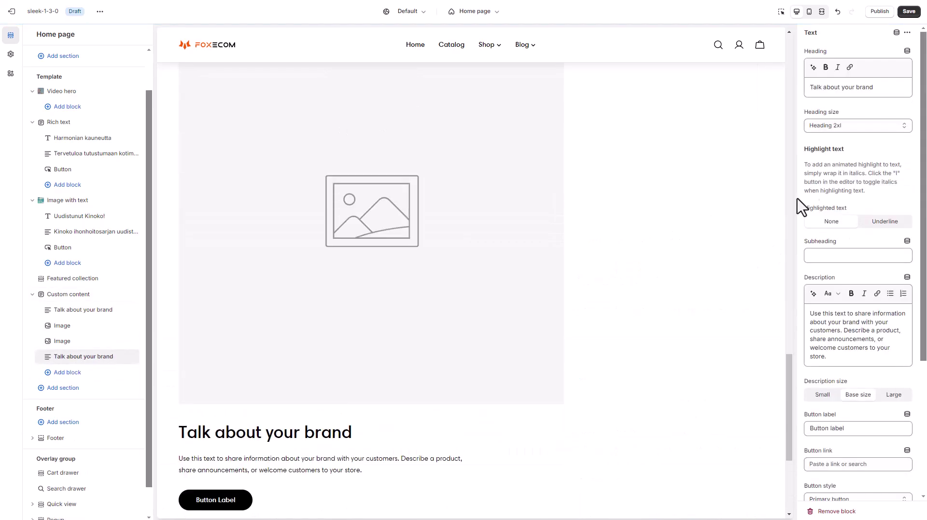
pyautogui.scroll(-4, 844, 337)
pyautogui.click(844, 396)
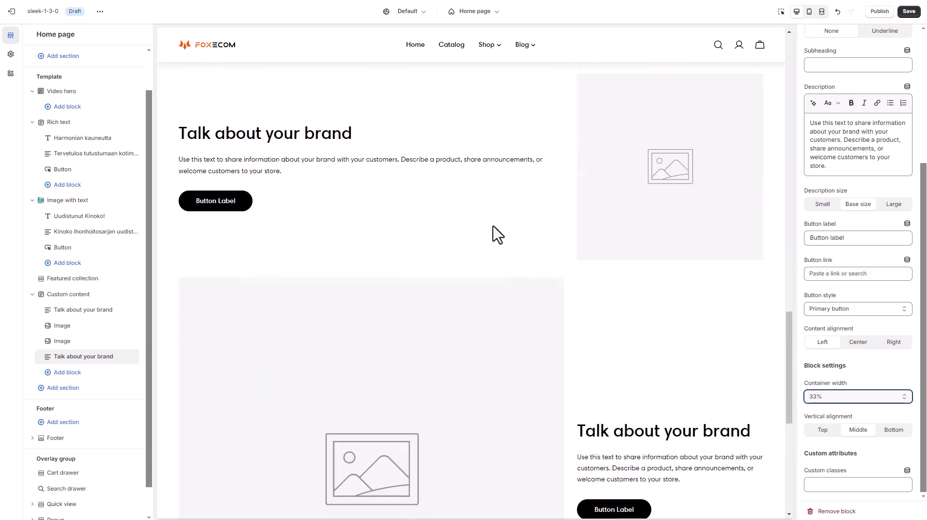
# - Set both the row gap and the column gap of the Custom content section to None
pyautogui.click(92, 295)
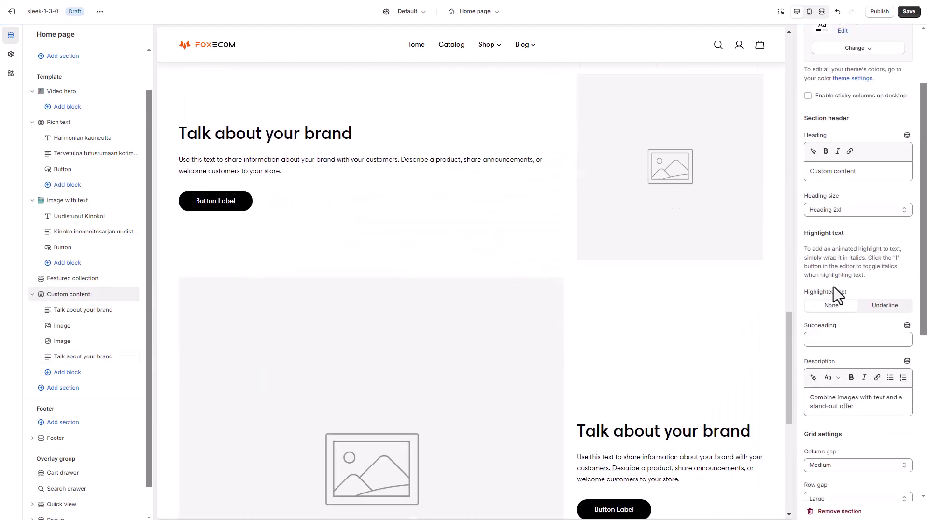
pyautogui.scroll(-6, 837, 295)
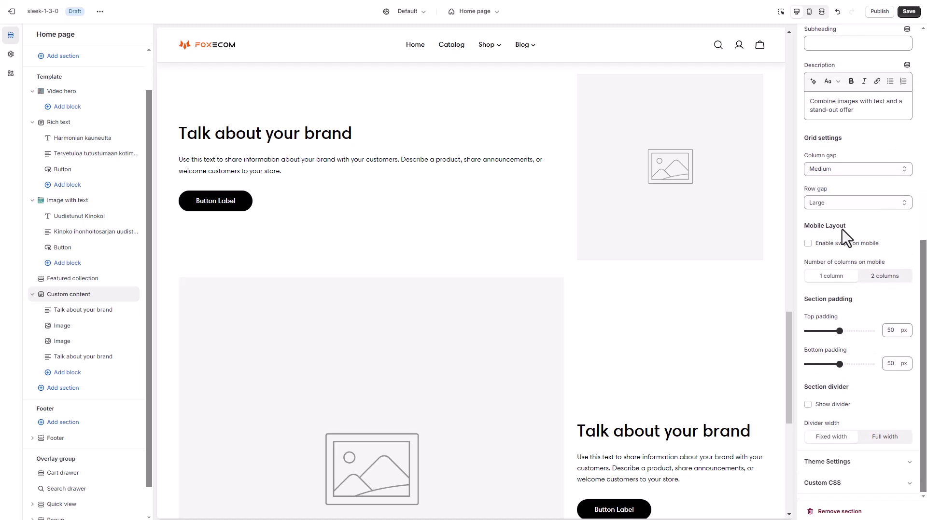
pyautogui.click(854, 210)
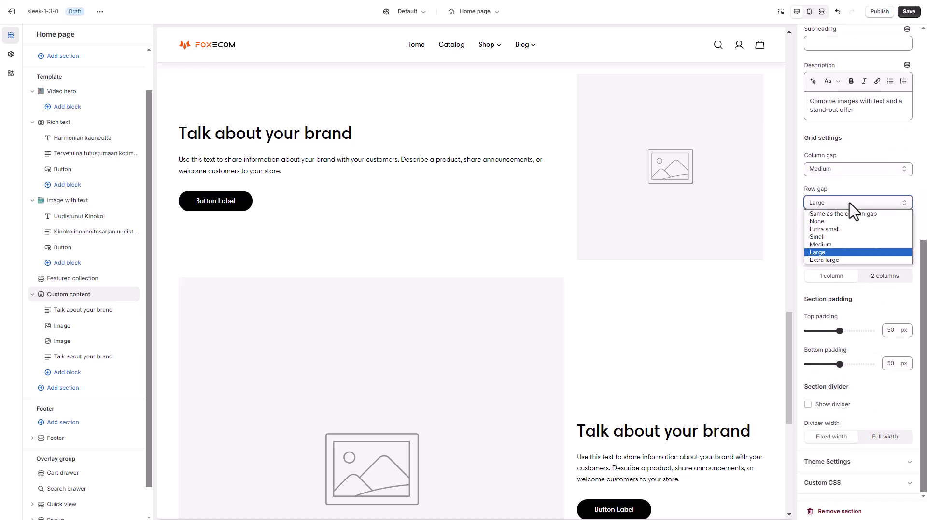
pyautogui.click(854, 228)
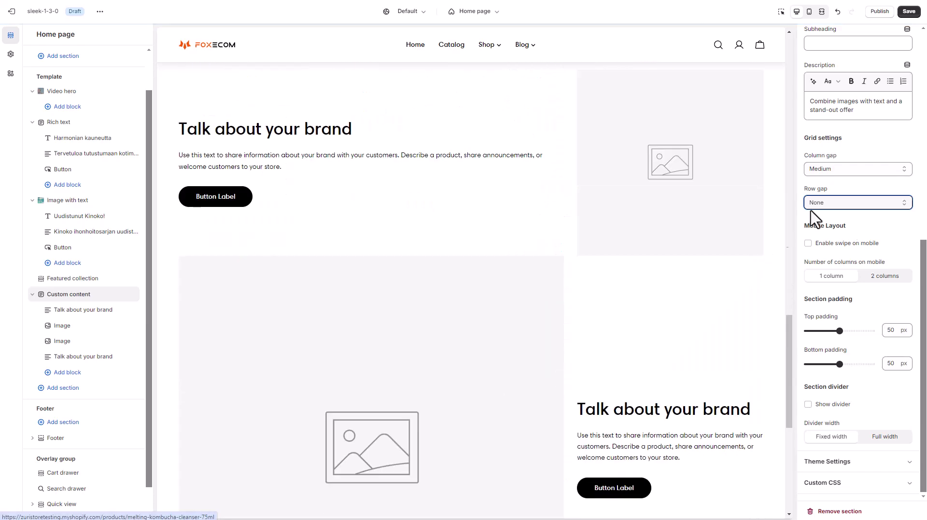
pyautogui.click(853, 170)
pyautogui.click(851, 181)
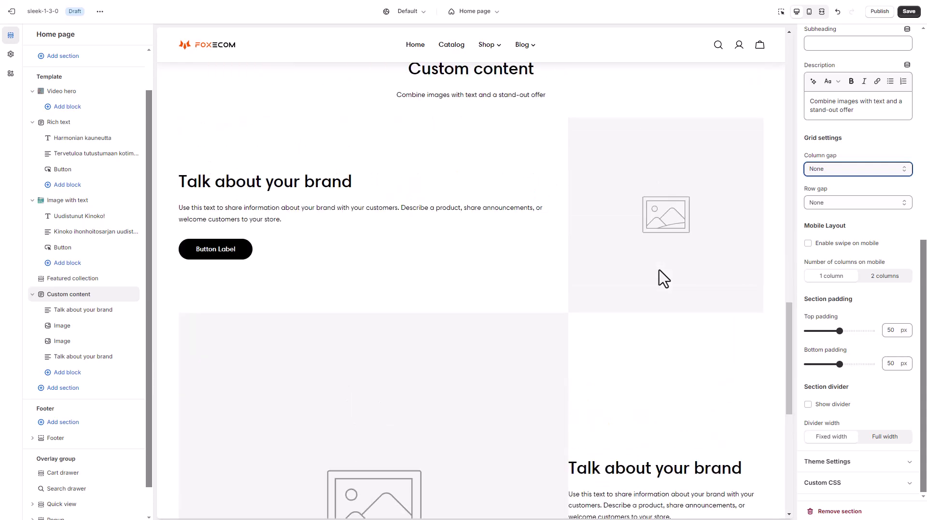
pyautogui.scroll(1, 664, 279)
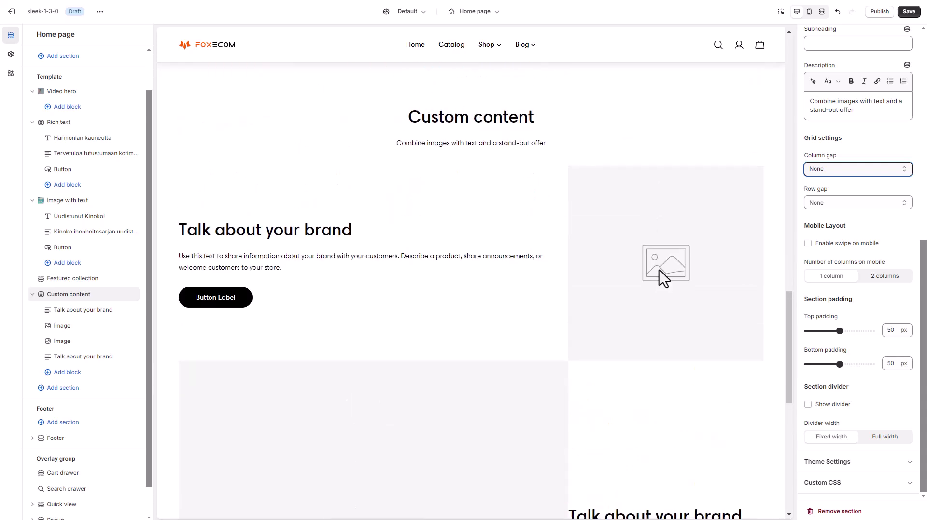
# - Fill the Custom content blocks with the karvanpoisto and Geisha Shaver texts and photos, and pad the text blocks with custom CSS
pyautogui.click(94, 314)
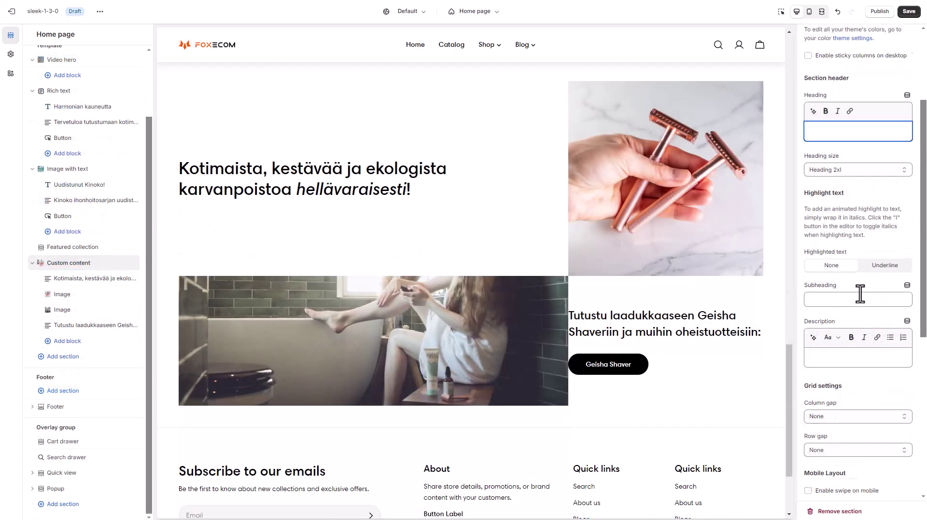
pyautogui.scroll(-5, 862, 297)
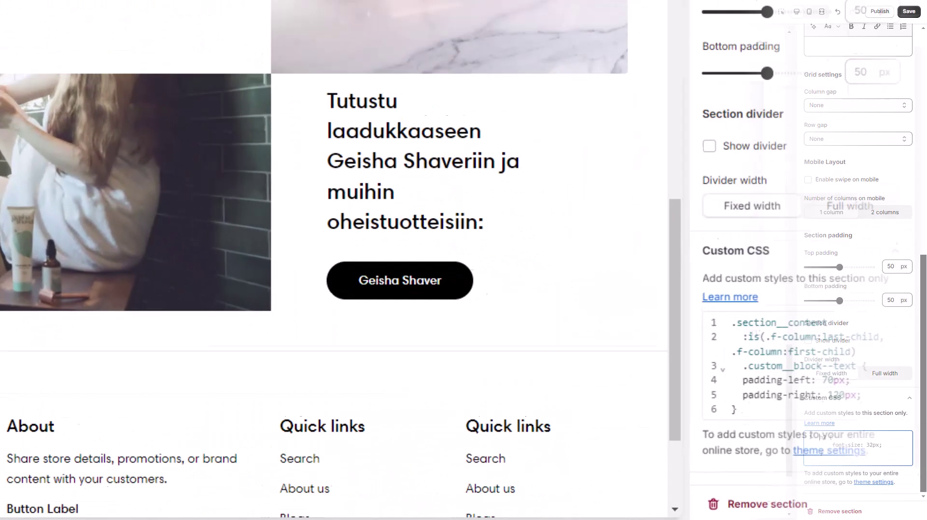
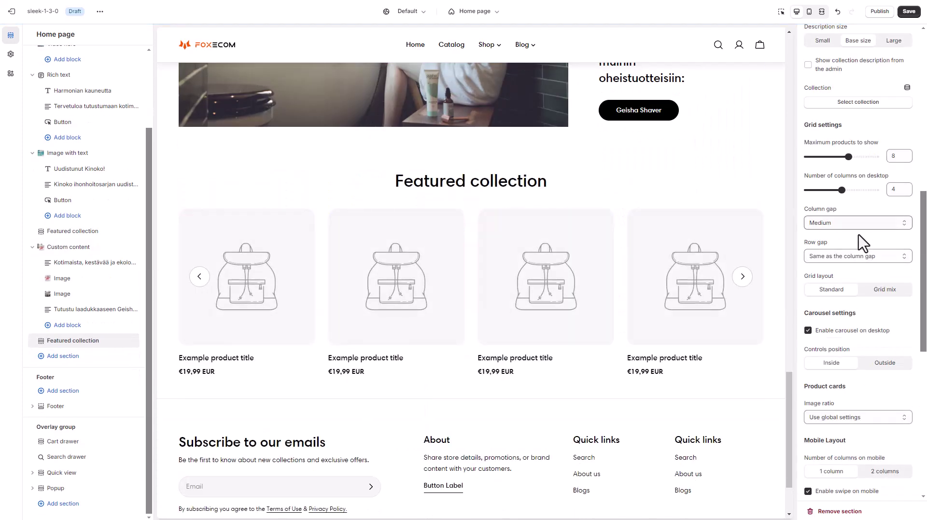
# - Clear the heading of the second Featured collection section and assign the ihona 2 collection to it
pyautogui.scroll(10, 861, 246)
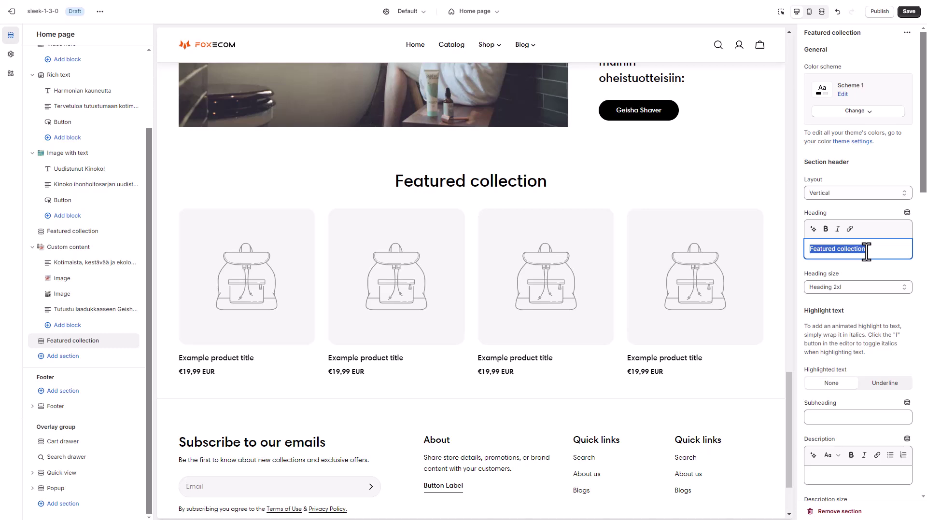
pyautogui.scroll(-5, 864, 251)
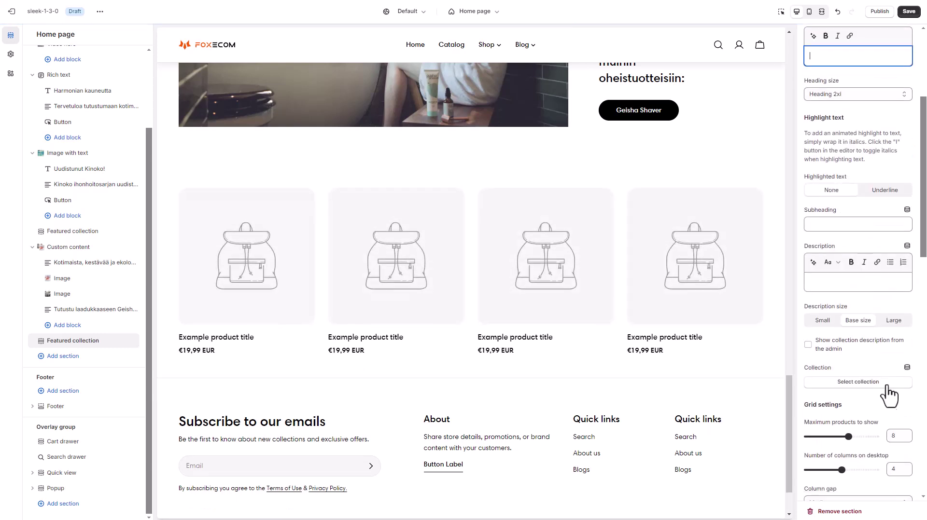
pyautogui.click(886, 392)
pyautogui.scroll(-4, 887, 384)
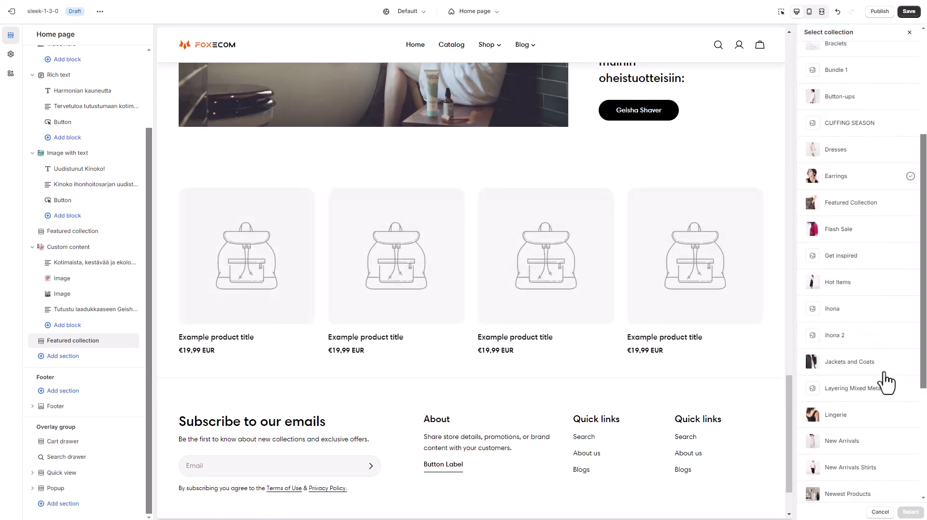
pyautogui.click(880, 338)
pyautogui.click(910, 512)
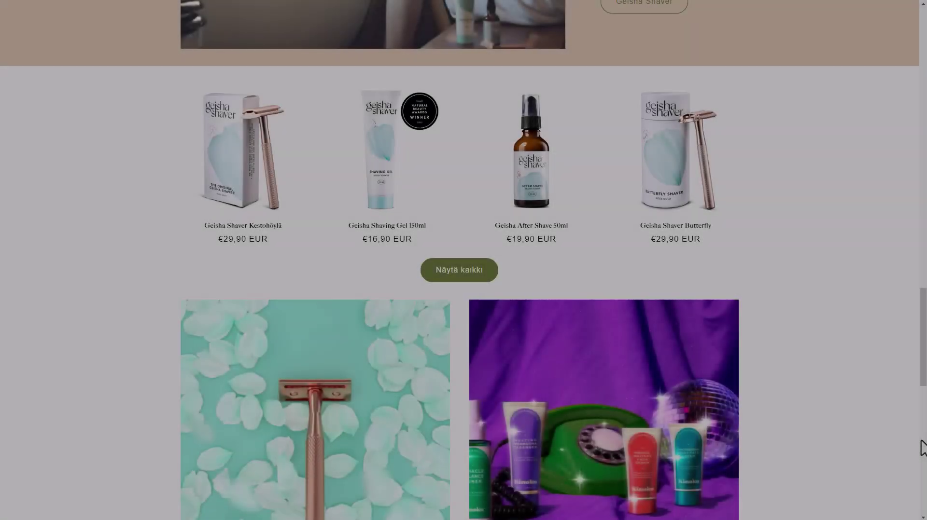
# - Add another Custom content section below the second Featured collection and clear its heading and description
pyautogui.scroll(-4, 923, 449)
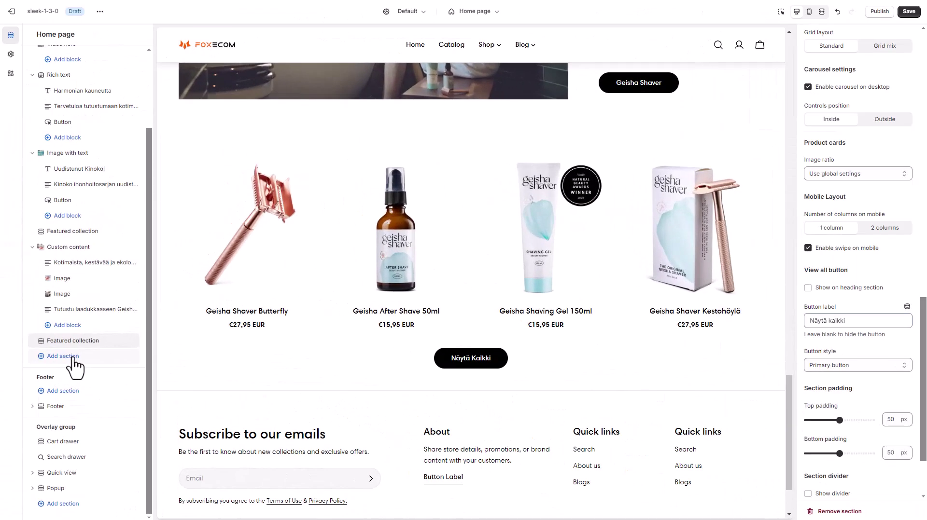
pyautogui.click(69, 357)
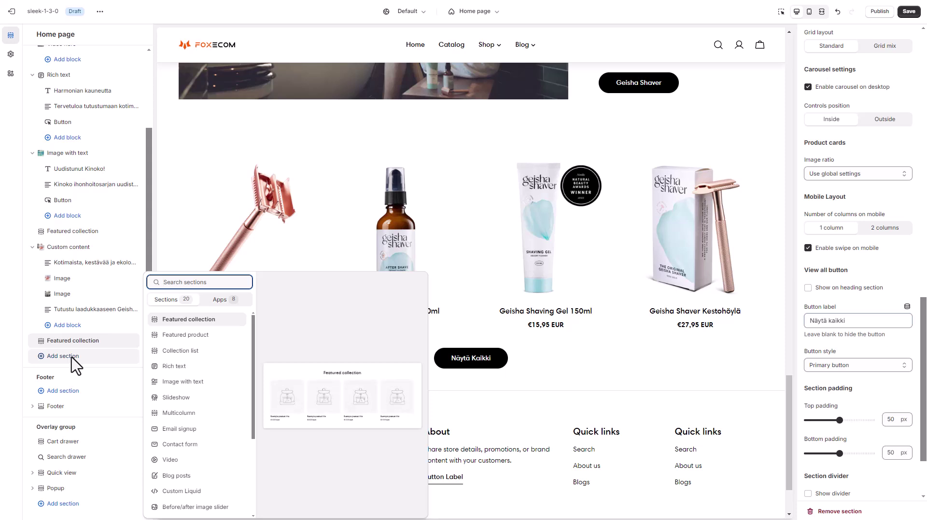
pyautogui.write('Cu')
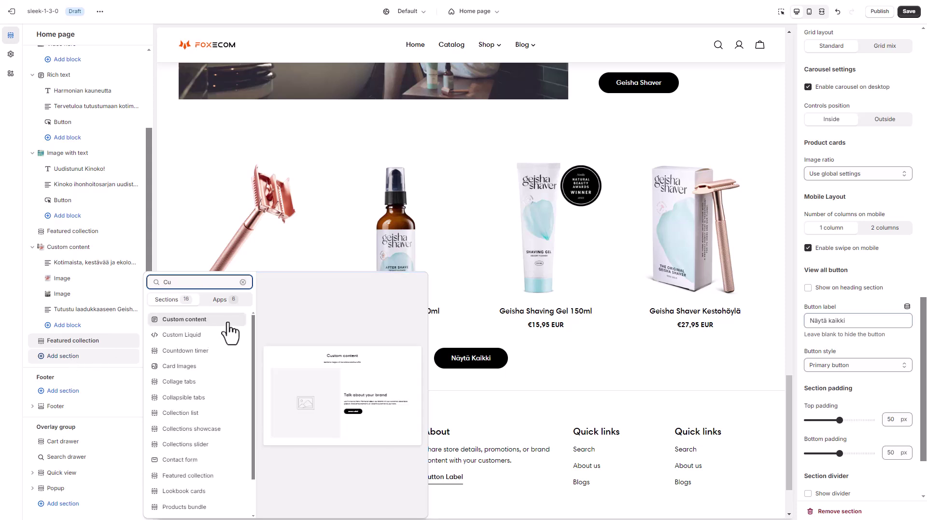
pyautogui.click(223, 321)
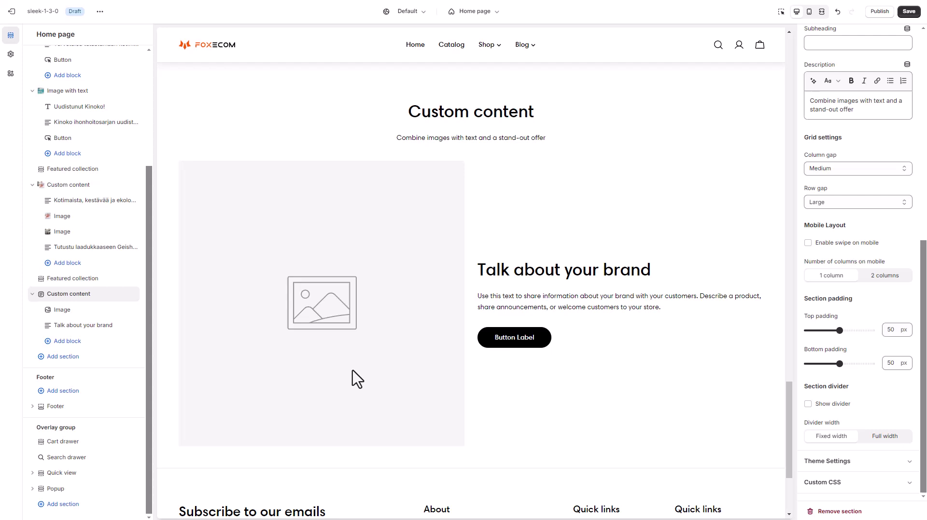
pyautogui.scroll(7, 850, 260)
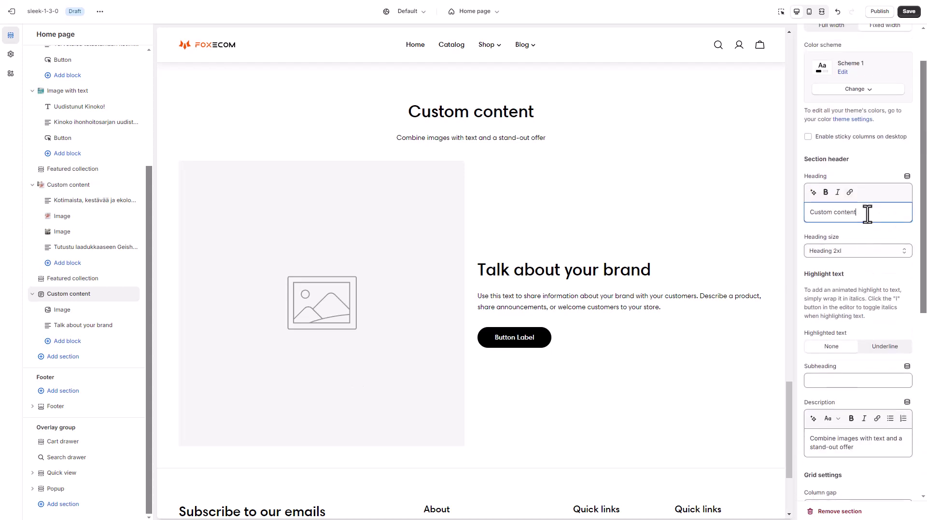
pyautogui.click(849, 448)
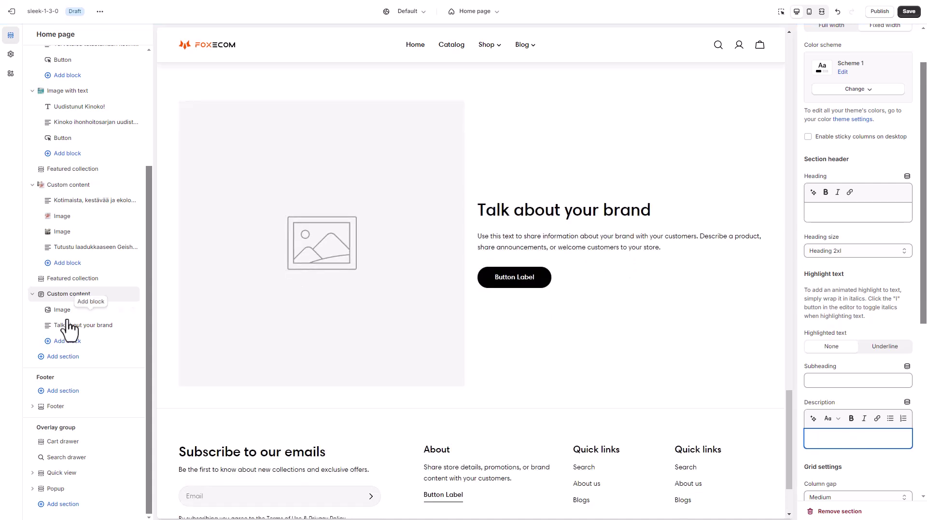
# - Replace the new Custom content section's default image and text blocks with two Image card blocks
pyautogui.click(120, 310)
pyautogui.click(120, 325)
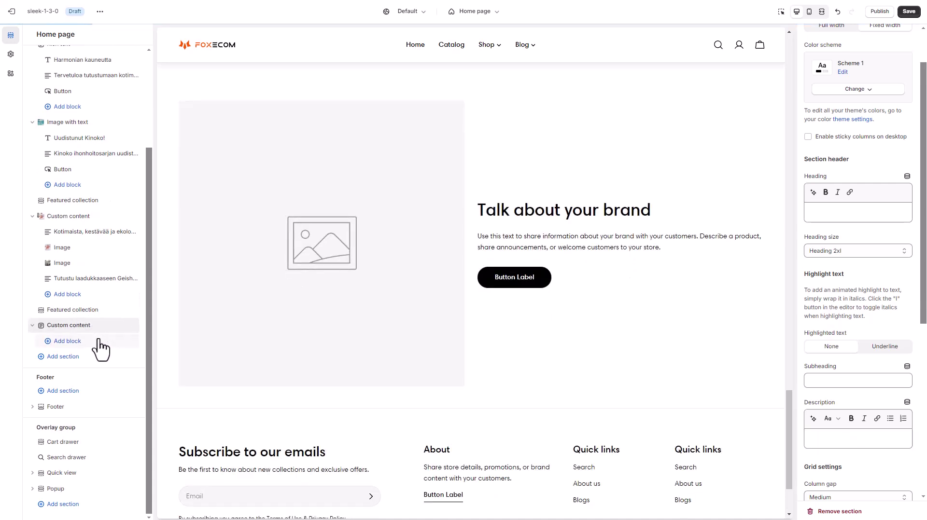
pyautogui.click(96, 341)
pyautogui.click(177, 382)
pyautogui.click(89, 365)
pyautogui.click(177, 383)
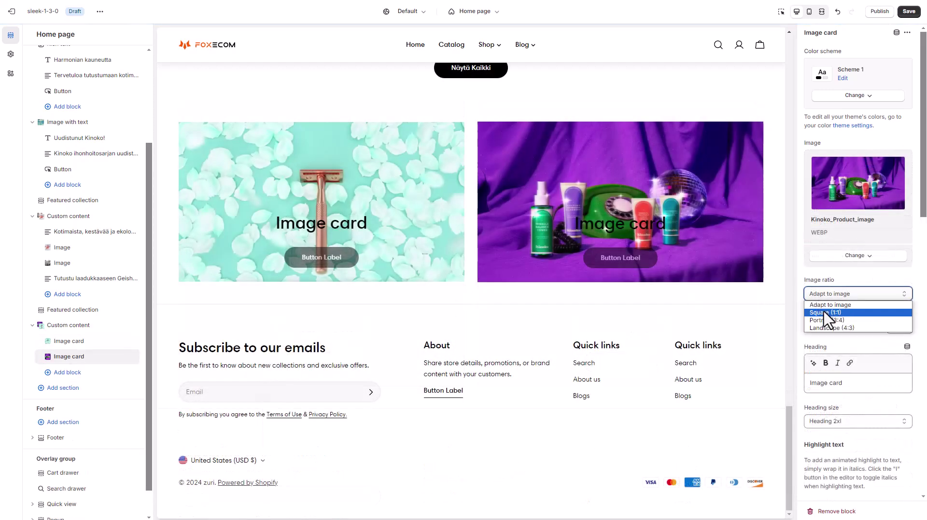
# - Set the razor image card's ratio to Square (1:1) and clear its heading
pyautogui.click(101, 341)
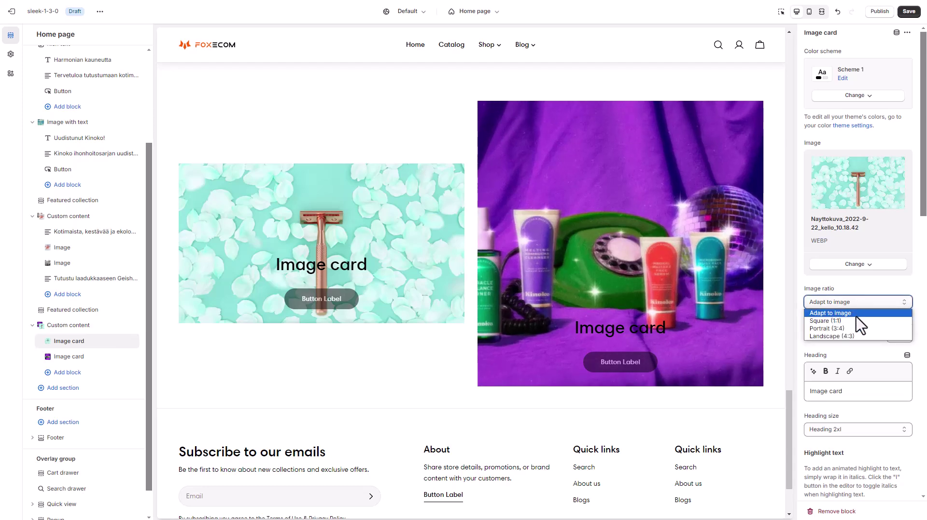
pyautogui.scroll(-2, 862, 330)
pyautogui.tripleClick(852, 295)
pyautogui.press('BackSpace')
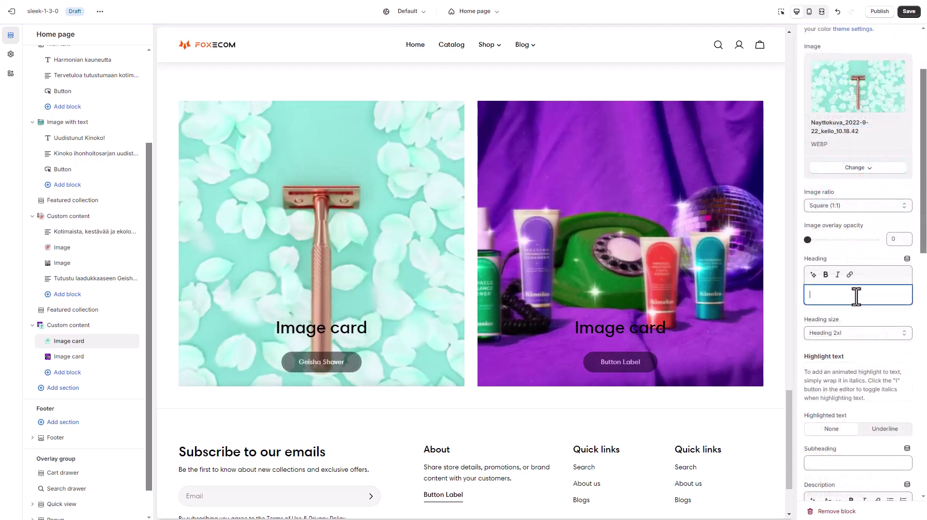
# - Set the razor image card's content position to Below image
pyautogui.scroll(-1, 863, 302)
pyautogui.scroll(-6, 866, 304)
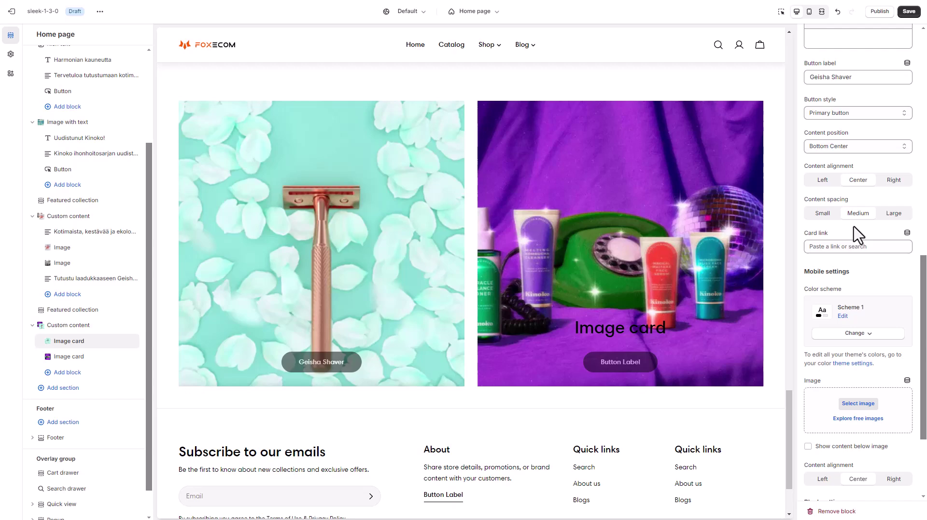
pyautogui.scroll(2, 854, 218)
pyautogui.click(847, 241)
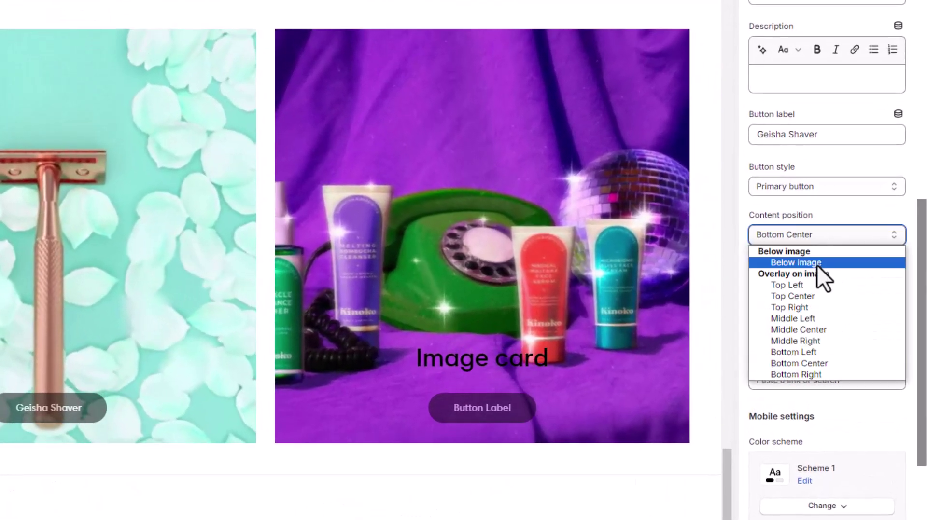
pyautogui.click(846, 264)
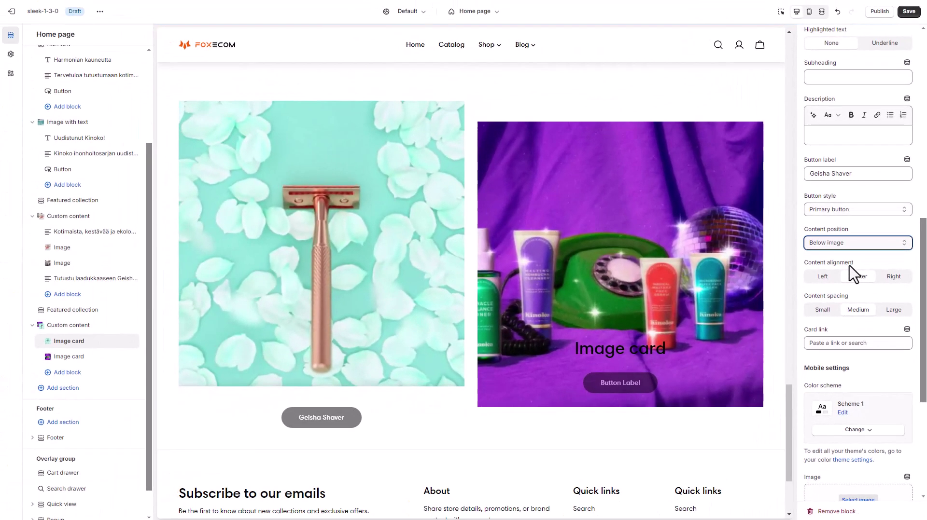
# - Left-align the card content with the Underline button style, and set .card-media__button's margin-top to 0px in the section's custom CSS
pyautogui.scroll(-1, 863, 203)
pyautogui.click(862, 169)
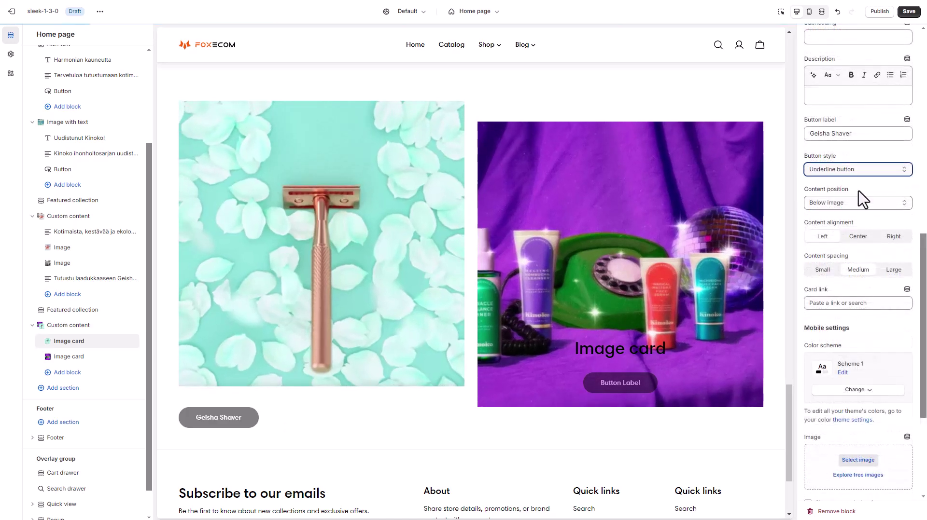
pyautogui.click(159, 325)
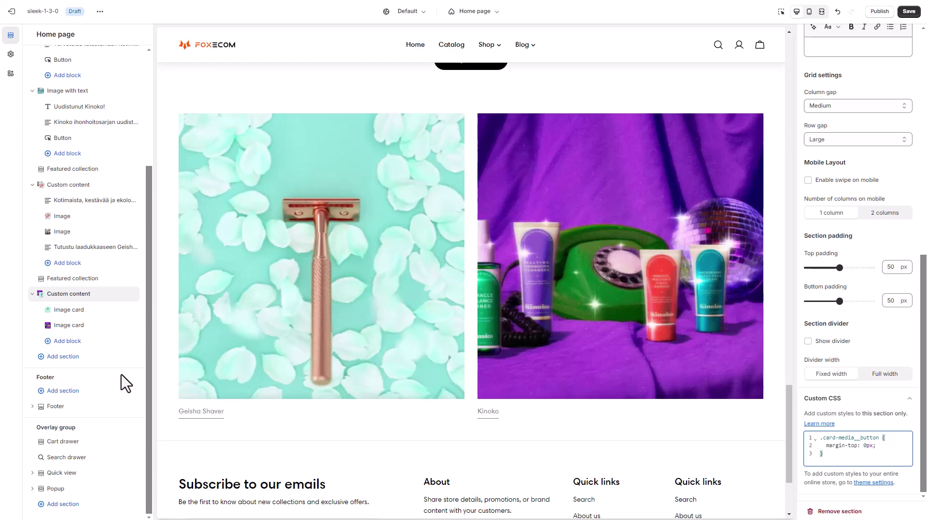
# - Link the Geisha Shaver image card to the Belts collection
pyautogui.click(99, 310)
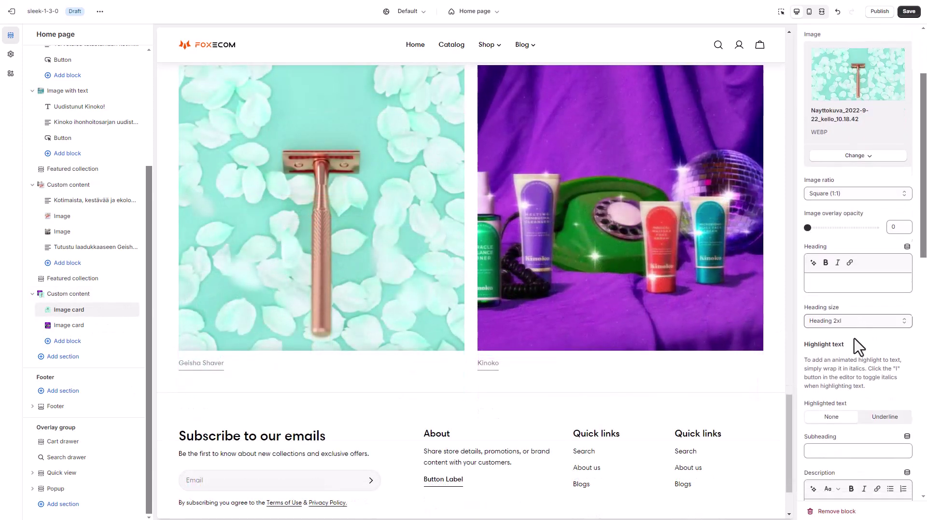
pyautogui.scroll(-8, 858, 346)
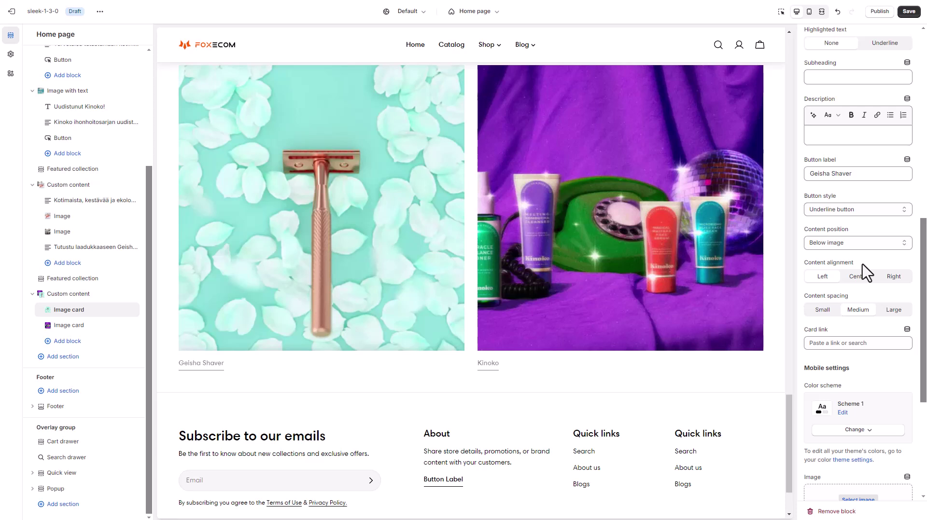
pyautogui.click(859, 343)
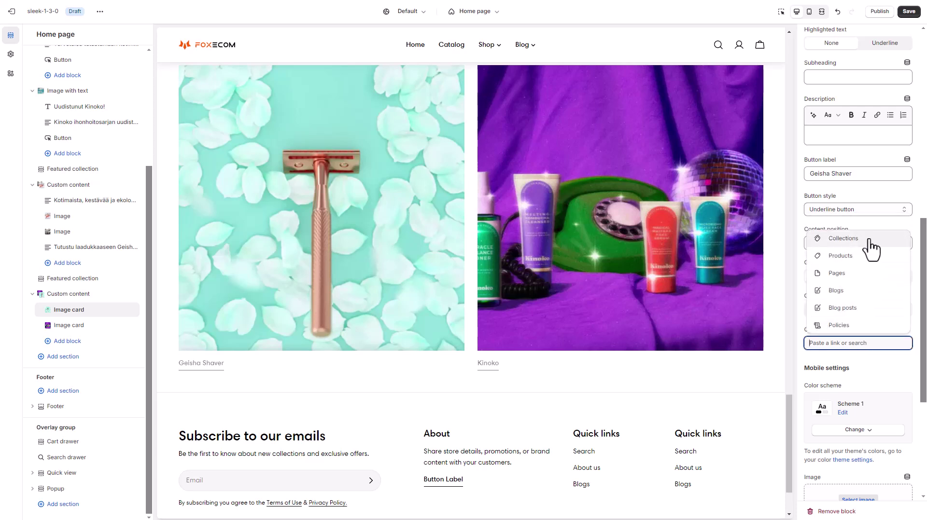
pyautogui.click(864, 228)
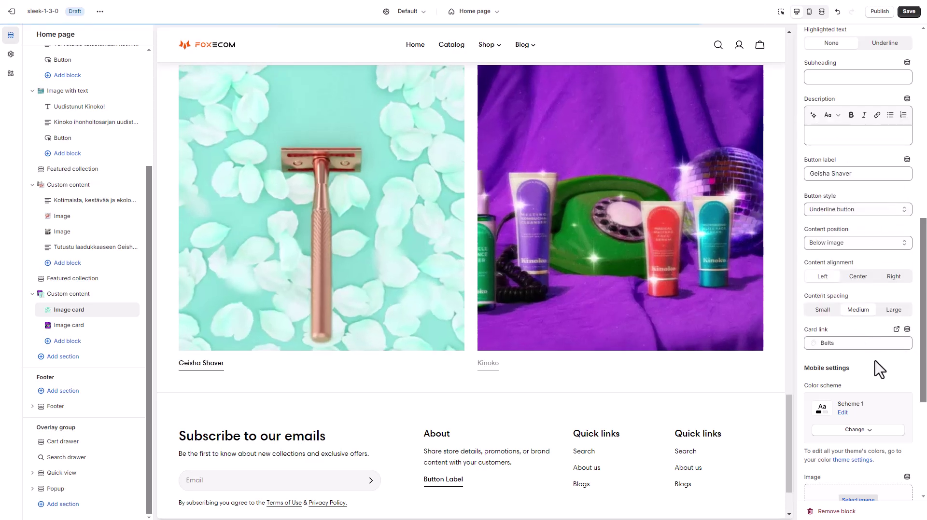
# - Link the Kinoko image card to a collection
pyautogui.click(93, 326)
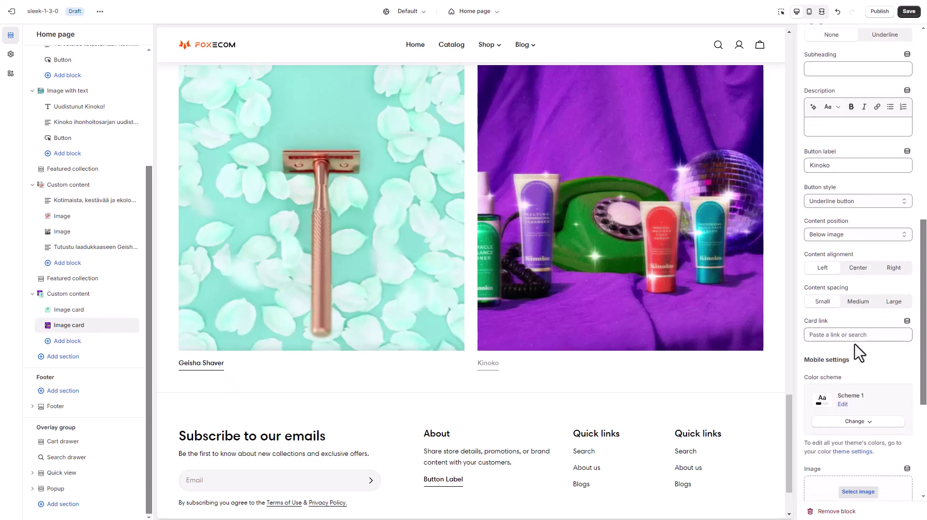
pyautogui.click(865, 245)
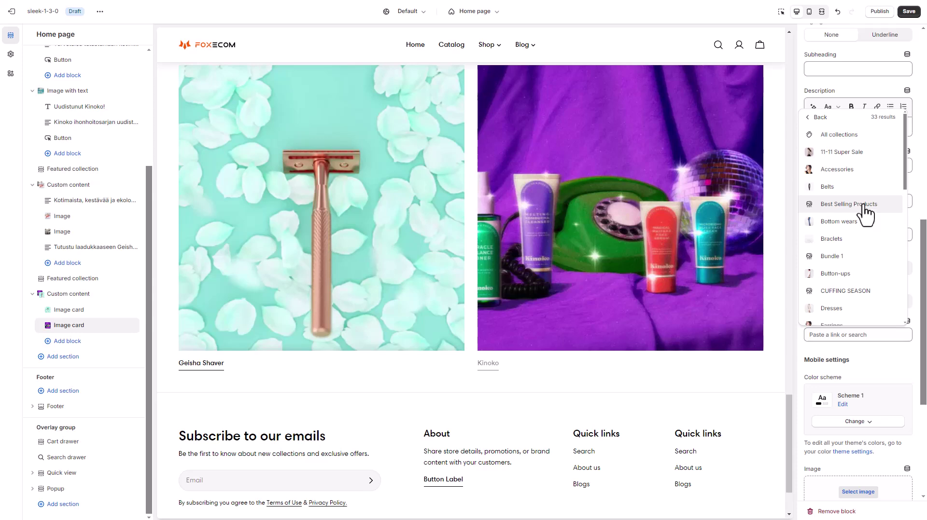
pyautogui.click(865, 171)
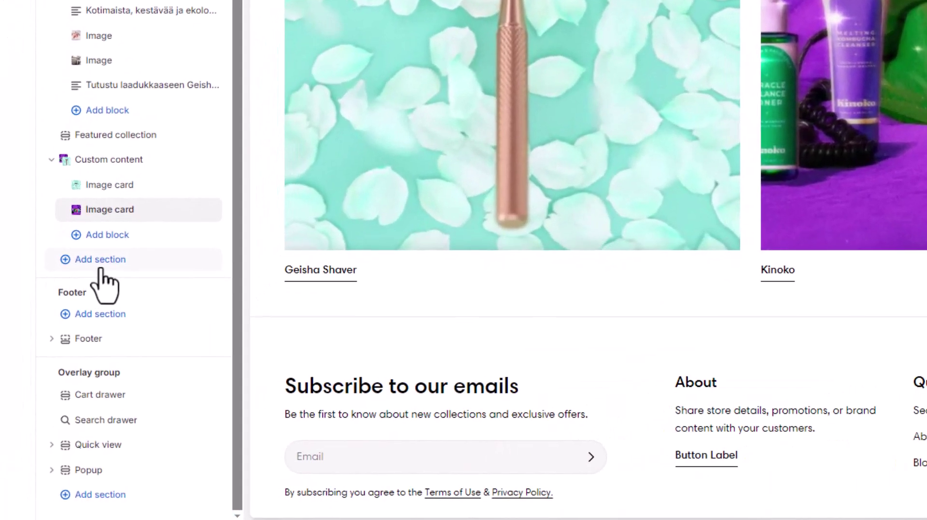
# - Add a Blog posts section below the image cards and assign the Ihona blog to it
pyautogui.click(99, 261)
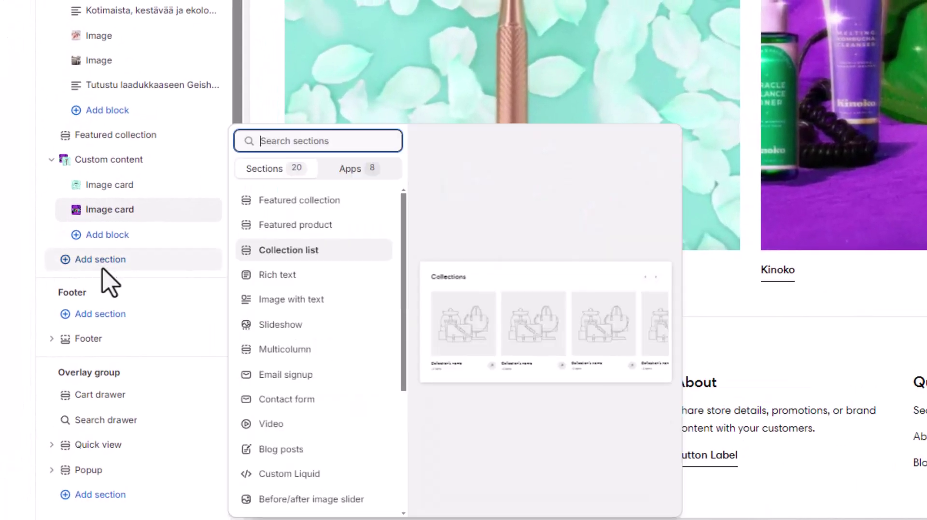
pyautogui.write('blog')
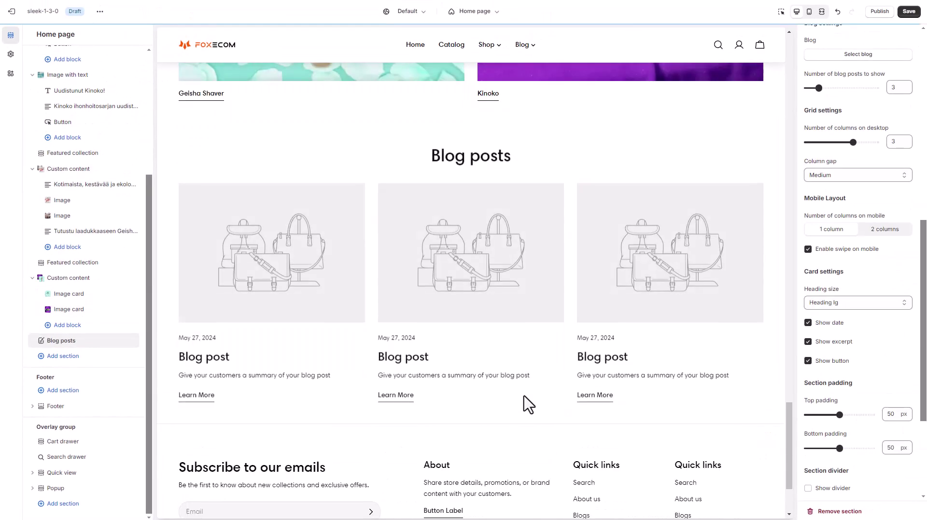
pyautogui.click(874, 360)
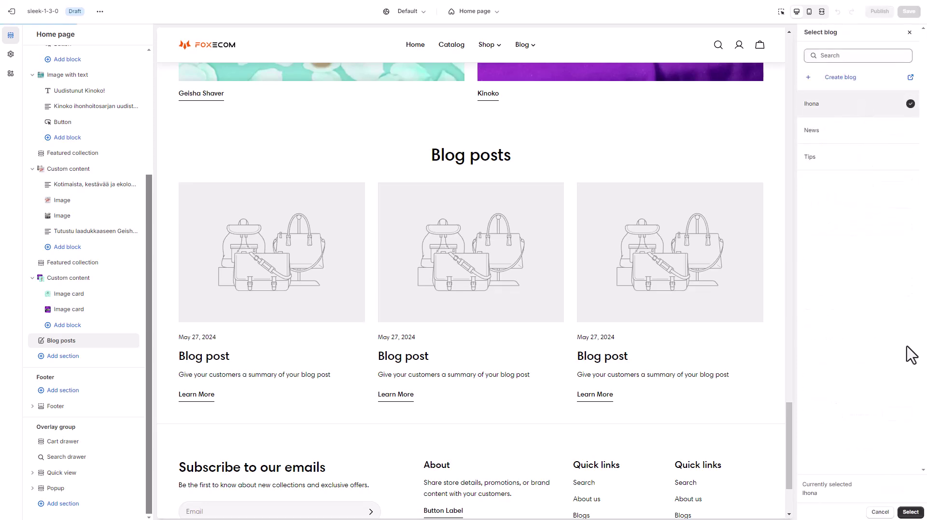
pyautogui.click(910, 513)
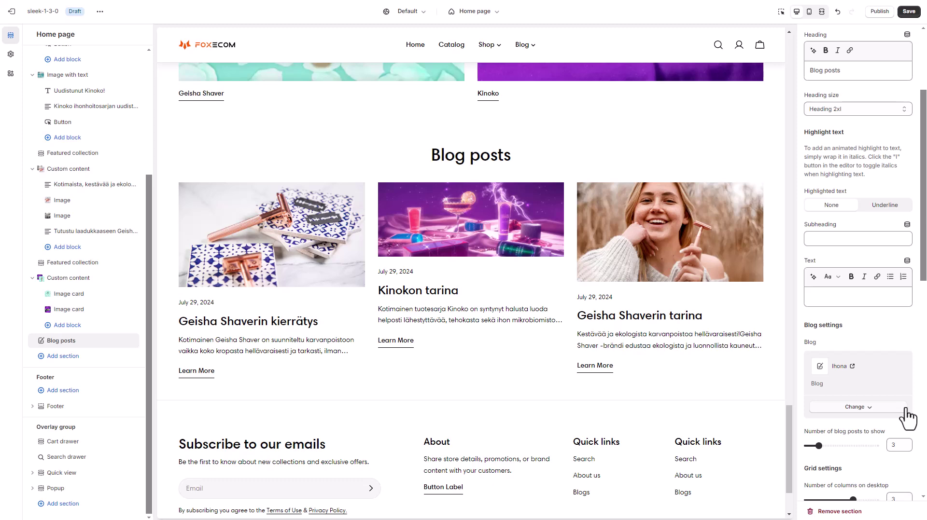
# - Add custom CSS to the Blog posts section that gives the .article-card__media images a 16 / 9 aspect ratio
pyautogui.scroll(-6, 921, 386)
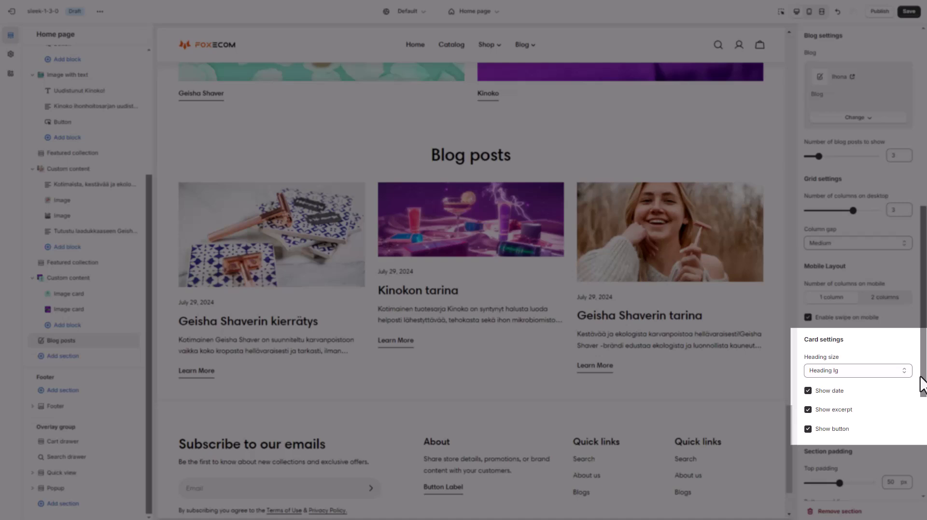
pyautogui.scroll(-3, 868, 333)
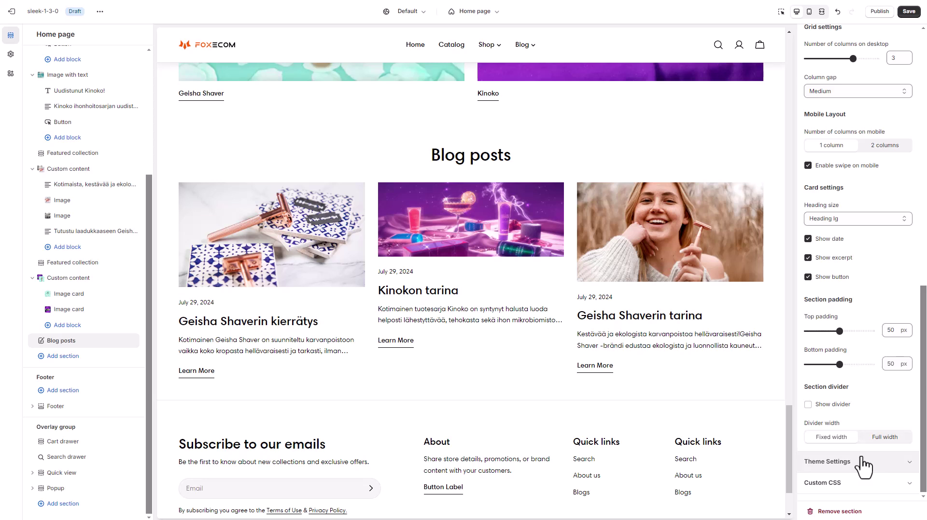
pyautogui.scroll(-2, 863, 405)
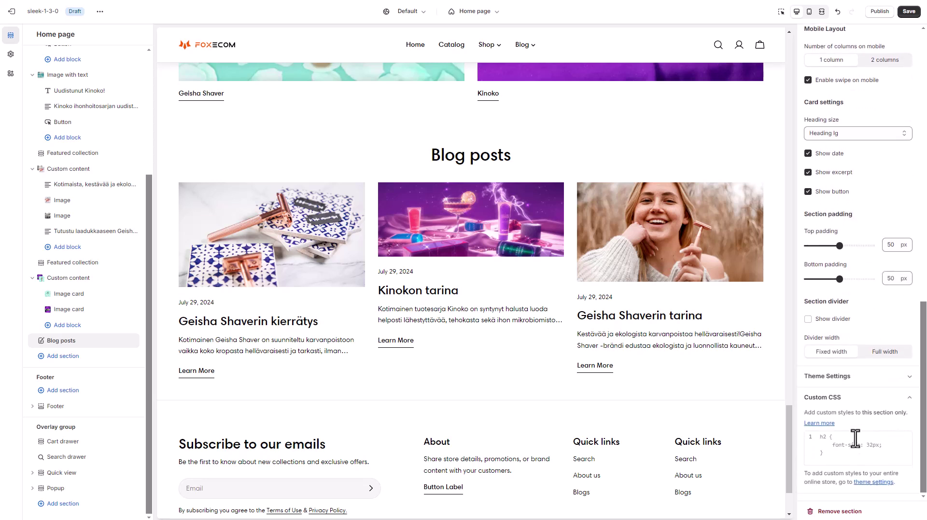
pyautogui.click(855, 438)
pyautogui.write('.article-card__media .media-wrapper:before {   --aspect-ratio: 16 / 9; } .article-card__media .media-wrapper motion-element img {   height: 100%;   object-fit: cover; }')
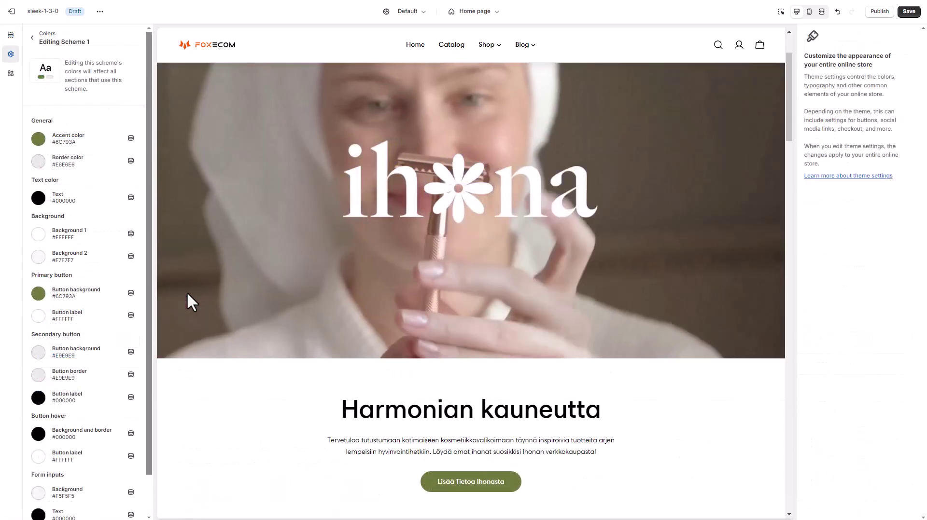
# - Review how the Scheme 1 colors look across the home page preview, and return to the theme's list of color schemes
pyautogui.scroll(-6, 187, 295)
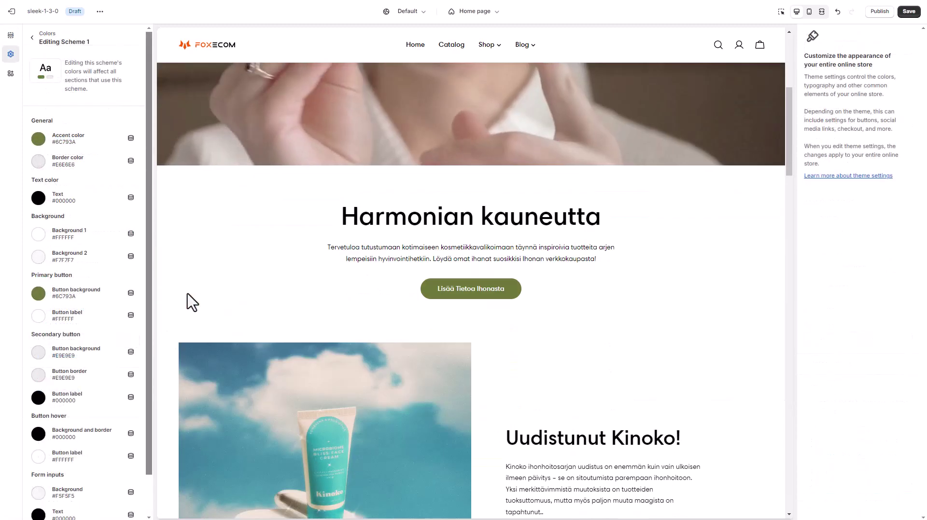
pyautogui.scroll(4, 187, 294)
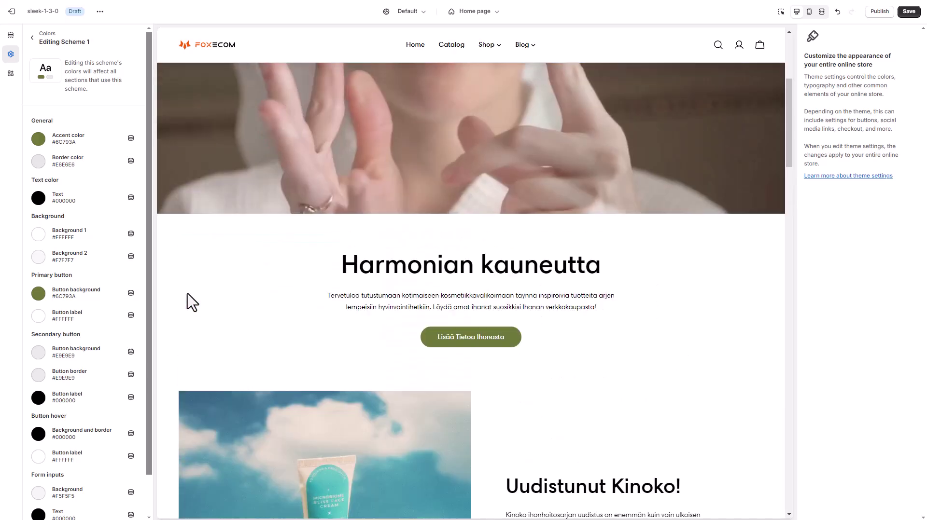
pyautogui.scroll(3, 187, 294)
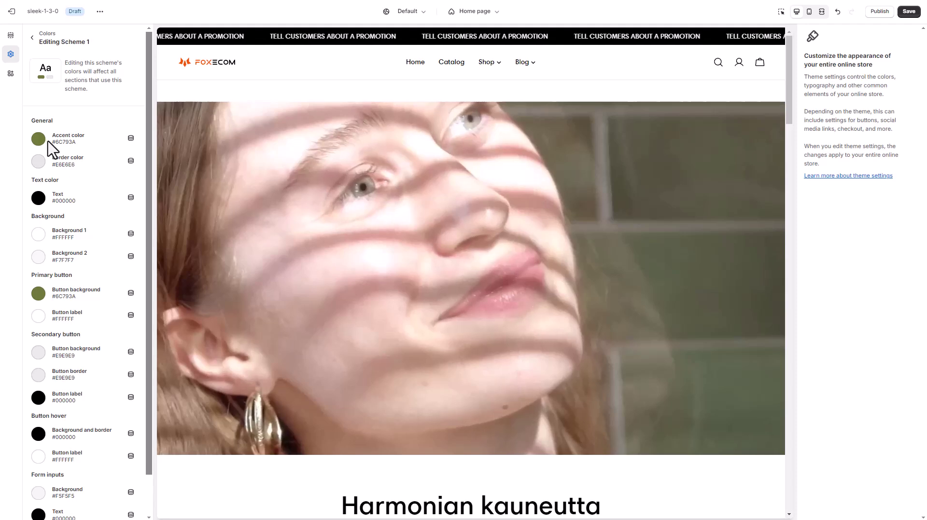
pyautogui.scroll(-4, 361, 324)
pyautogui.scroll(-8, 357, 317)
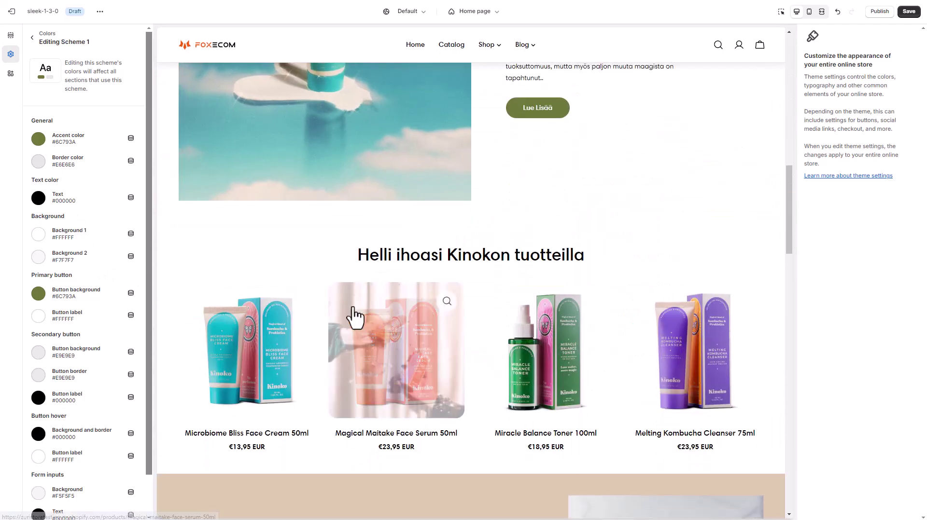
pyautogui.click(33, 38)
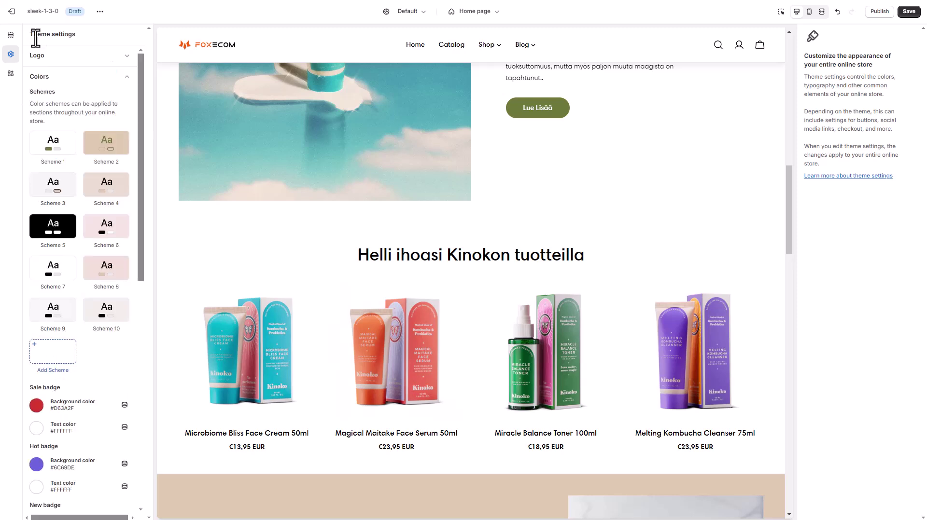
# - Review the Scheme 2 colors and how they look on the home page's custom content section, and return to the list of color schemes
pyautogui.click(111, 145)
pyautogui.scroll(-1, 109, 228)
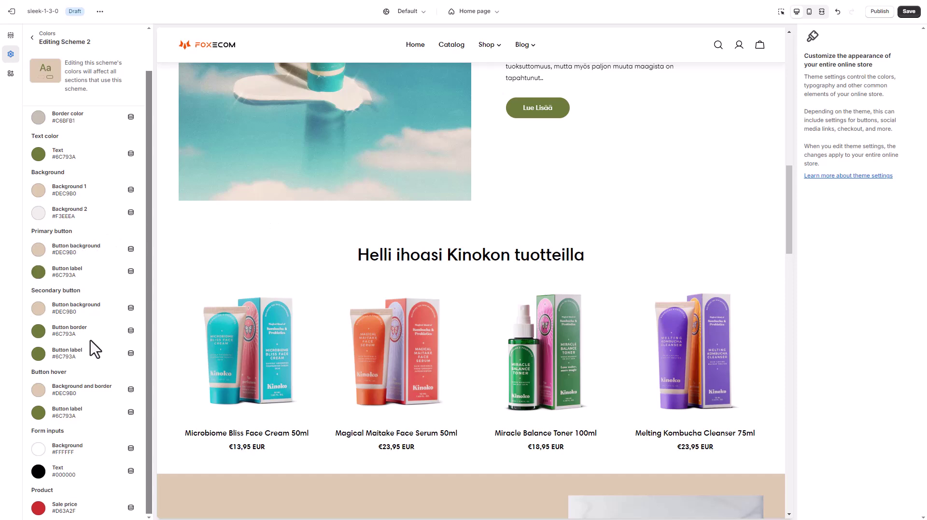
pyautogui.scroll(-8, 379, 232)
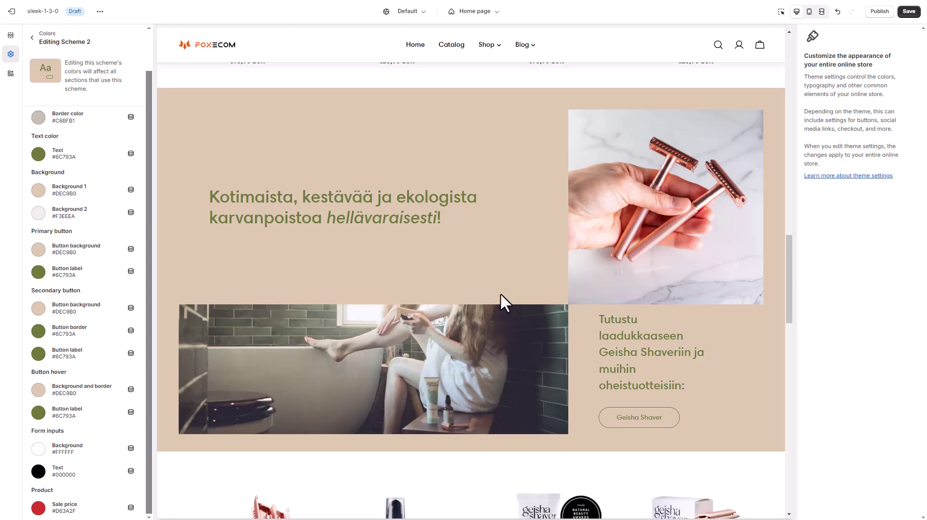
pyautogui.click(32, 38)
pyautogui.scroll(11, 331, 254)
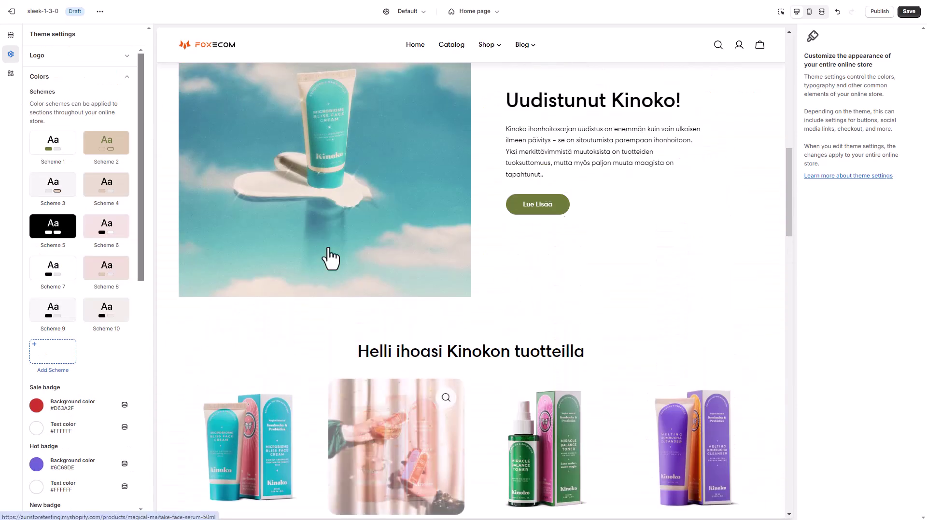
pyautogui.scroll(4, 331, 255)
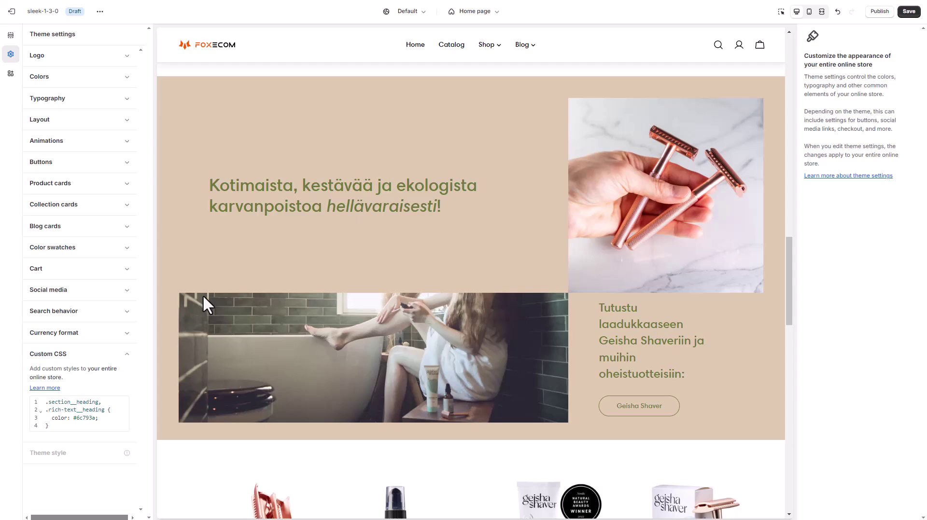
# - Review the whole desktop home page preview from the video hero to the footer, checking the heading colors set by the custom CSS
pyautogui.scroll(15, 202, 296)
pyautogui.scroll(5, 201, 309)
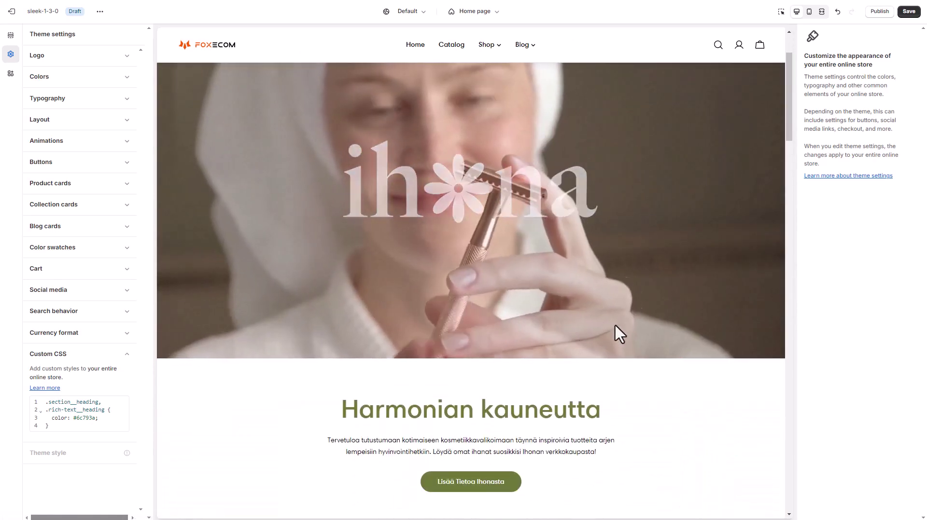
pyautogui.scroll(-10, 682, 334)
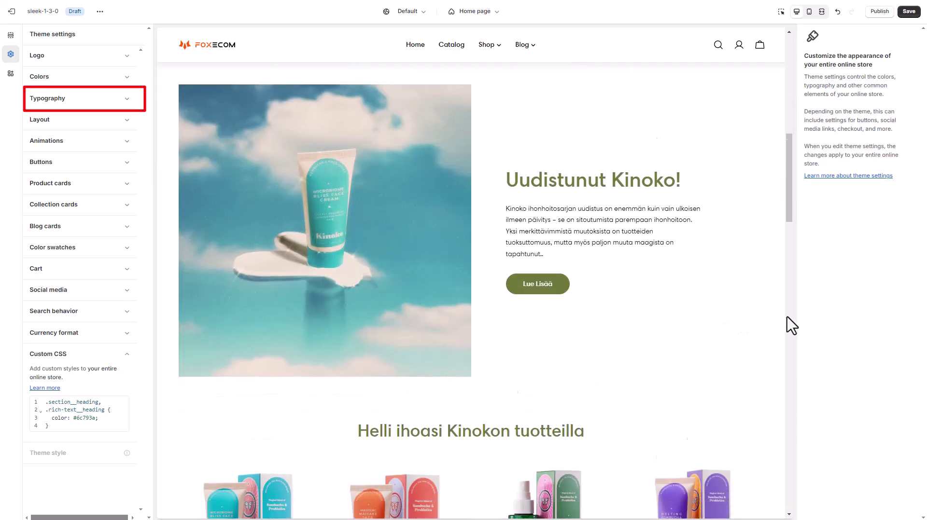
pyautogui.scroll(-12, 787, 324)
pyautogui.scroll(-5, 790, 325)
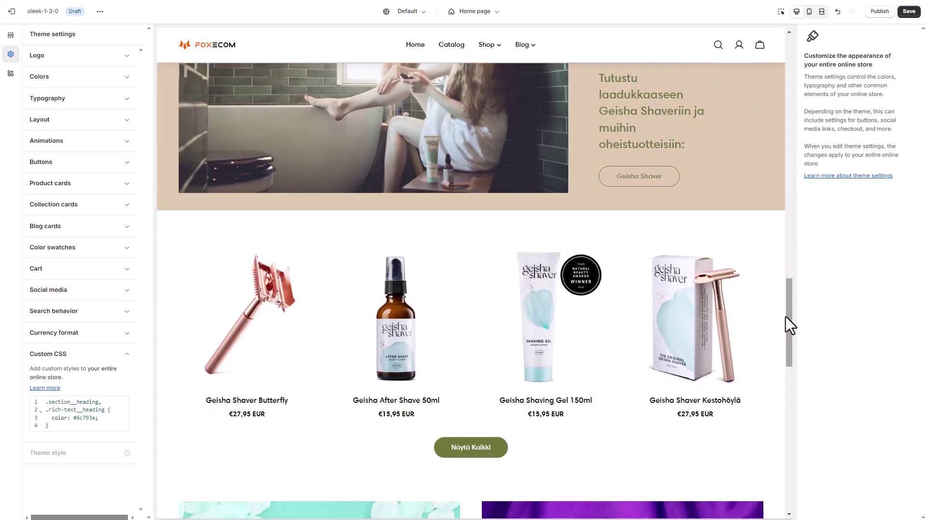
pyautogui.scroll(-12, 790, 325)
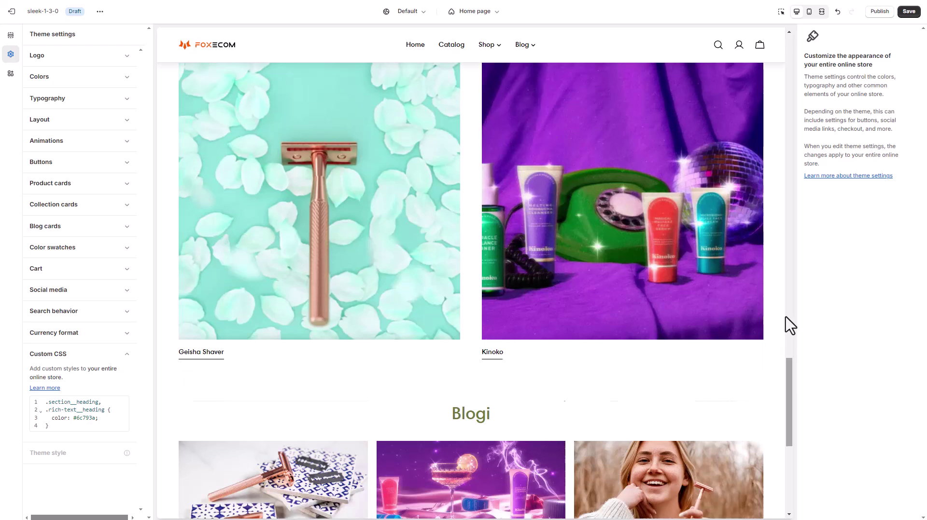
pyautogui.scroll(-2, 790, 325)
pyautogui.scroll(-2, 790, 325)
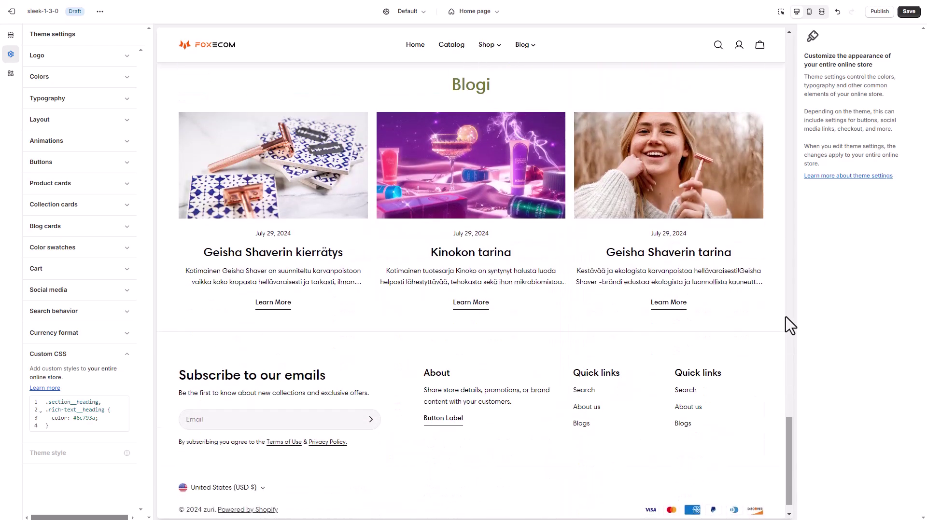
pyautogui.scroll(10, 790, 325)
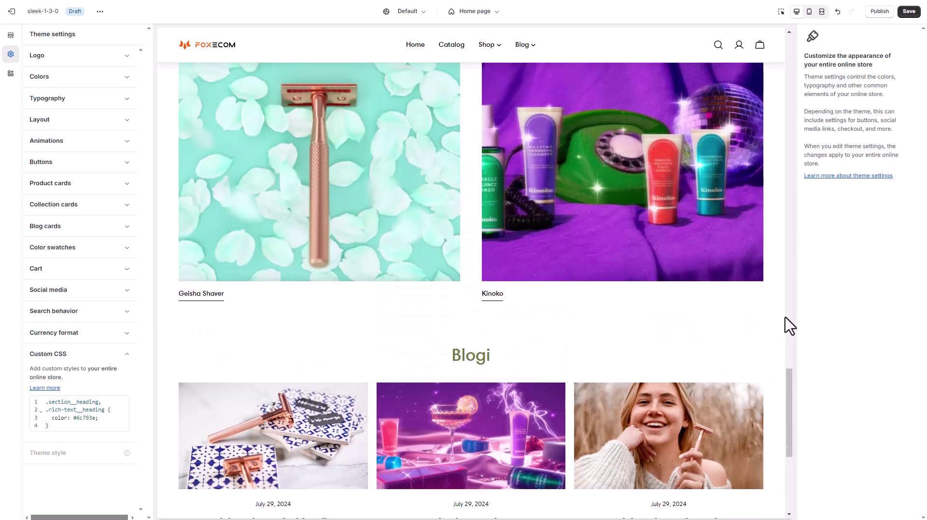
pyautogui.scroll(3, 790, 326)
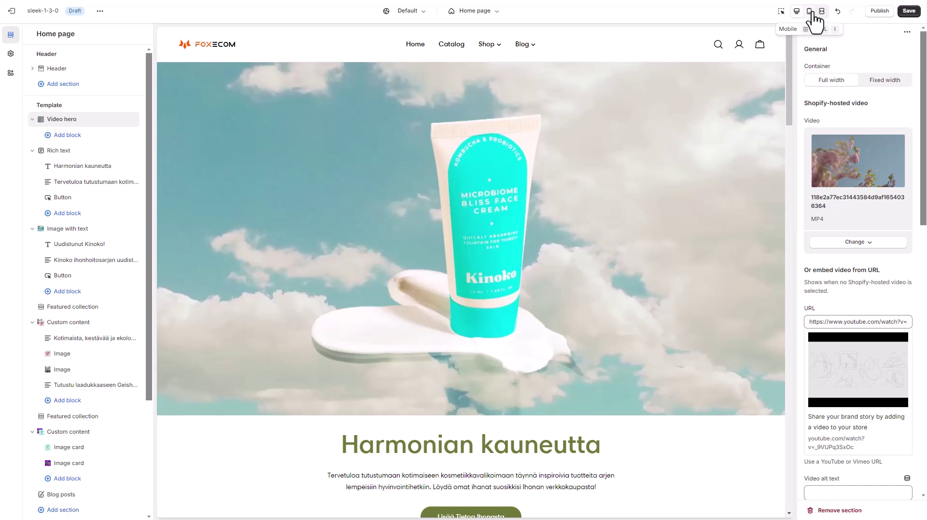
# - Switch the preview to the mobile layout and examine every home page section from the video hero to the blog posts
pyautogui.click(812, 15)
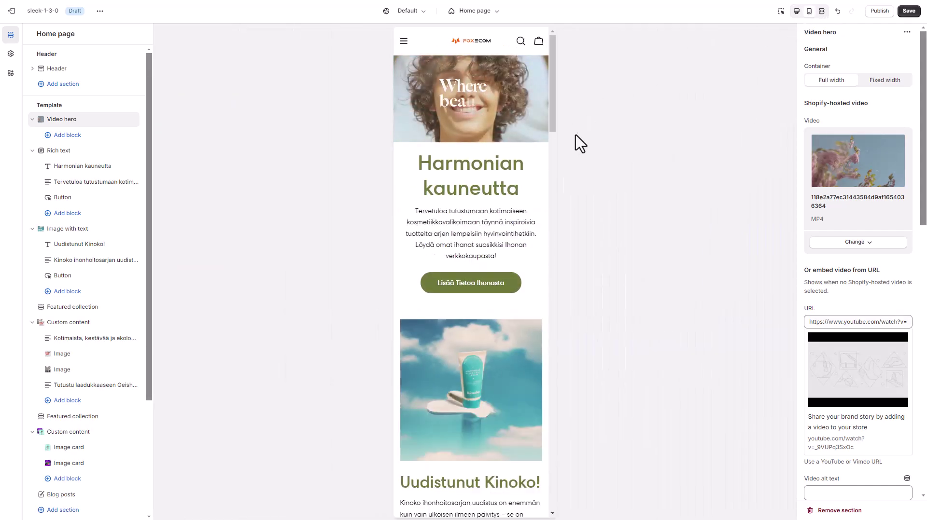
pyautogui.scroll(-8, 551, 161)
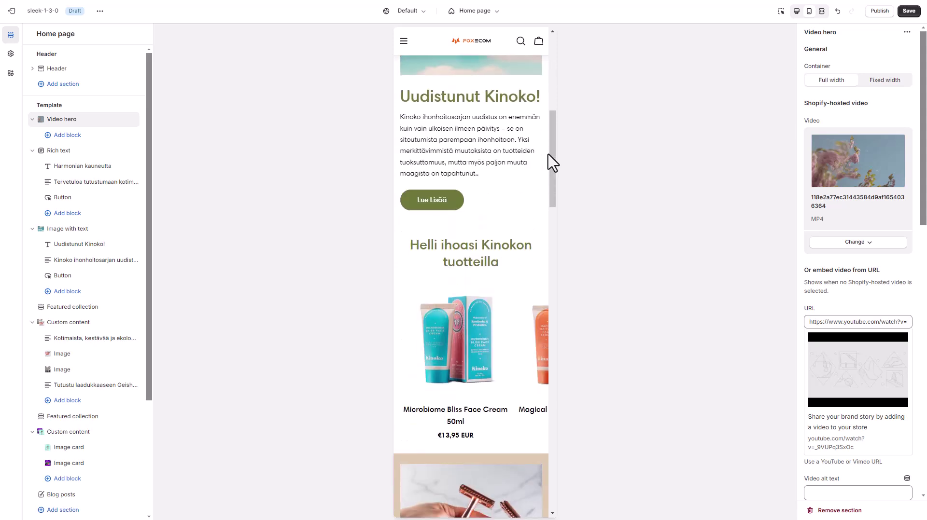
pyautogui.scroll(-8, 549, 155)
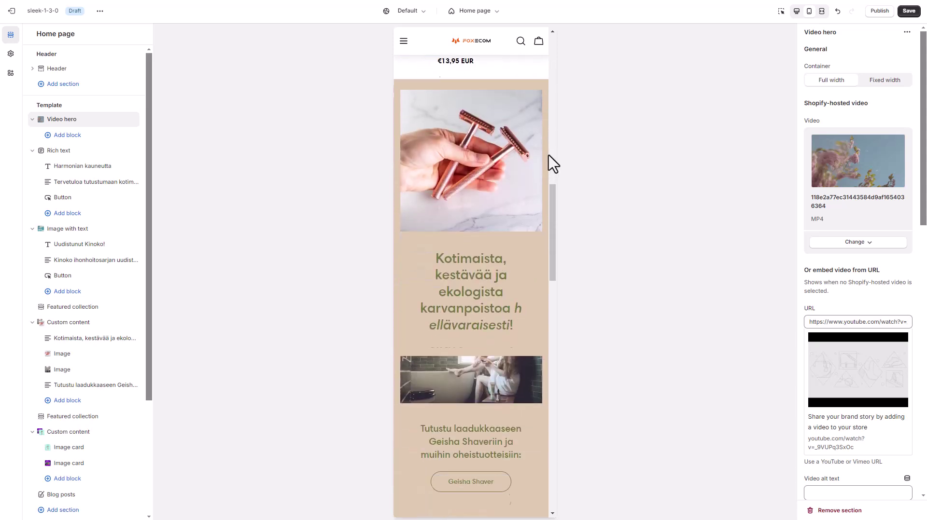
pyautogui.scroll(-12, 553, 164)
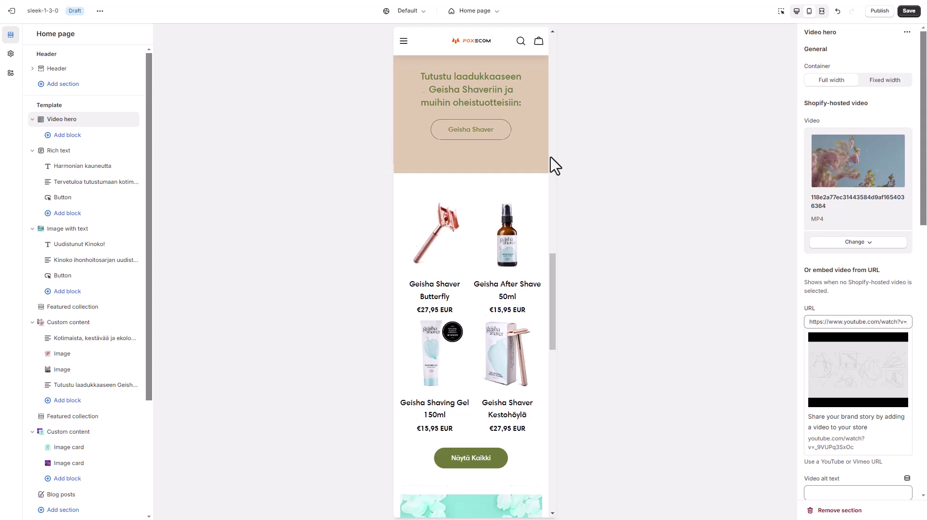
pyautogui.scroll(-8, 554, 164)
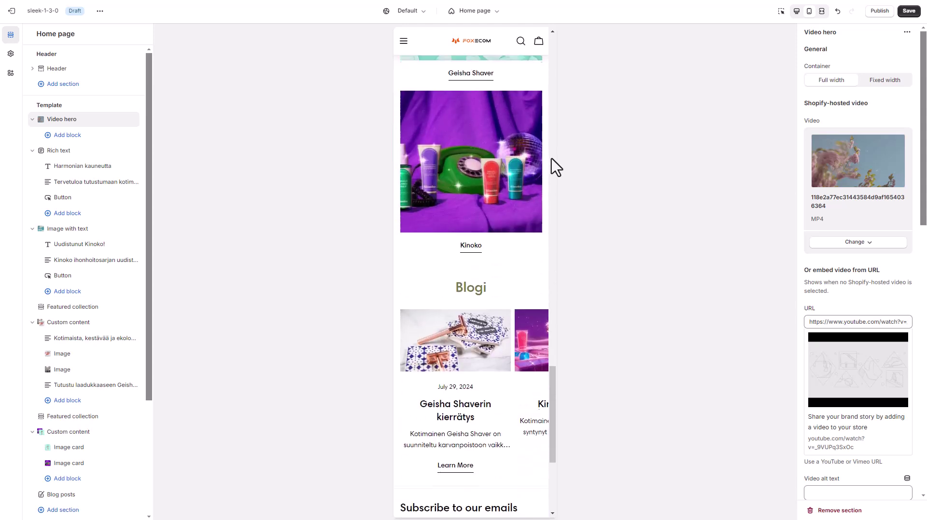
pyautogui.scroll(-1, 556, 167)
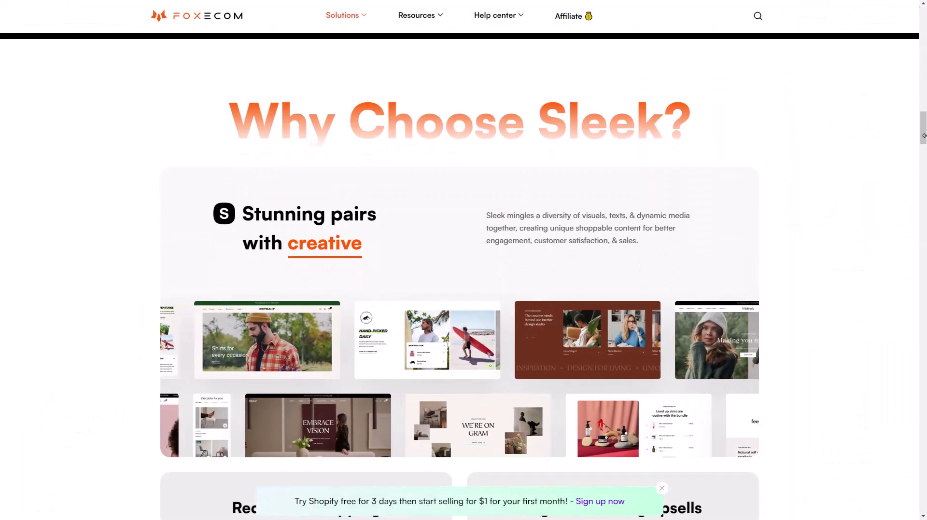
# - Look through the "Why Choose Sleek?" feature overview on the FoxEcom website
pyautogui.scroll(-3, 923, 139)
pyautogui.scroll(-5, 922, 139)
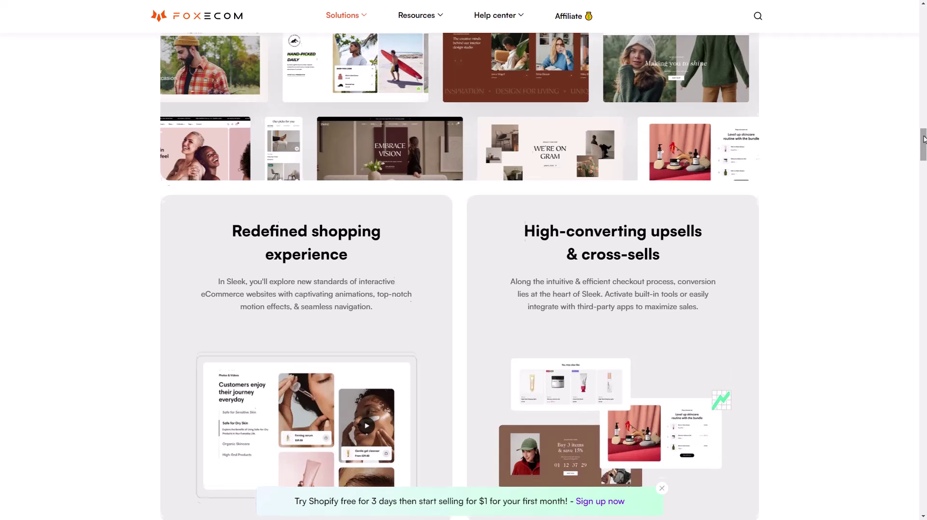
pyautogui.scroll(-7, 923, 139)
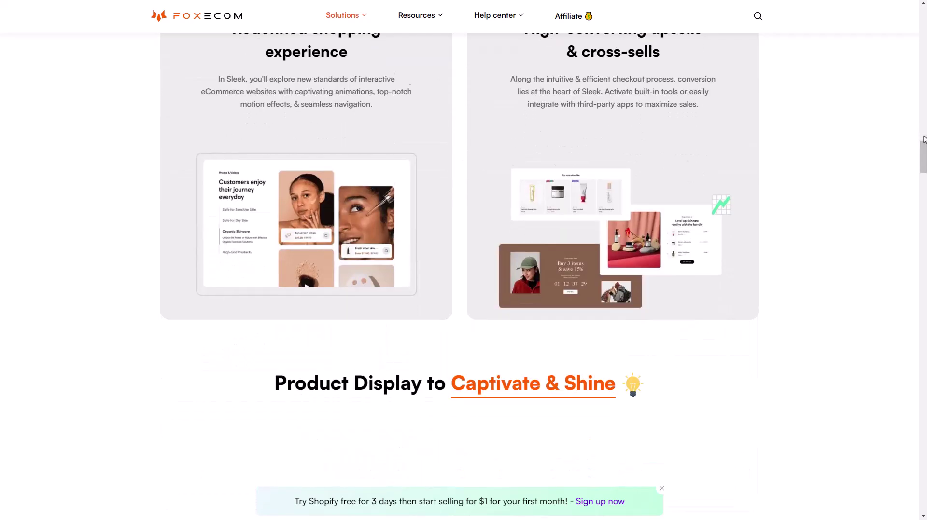